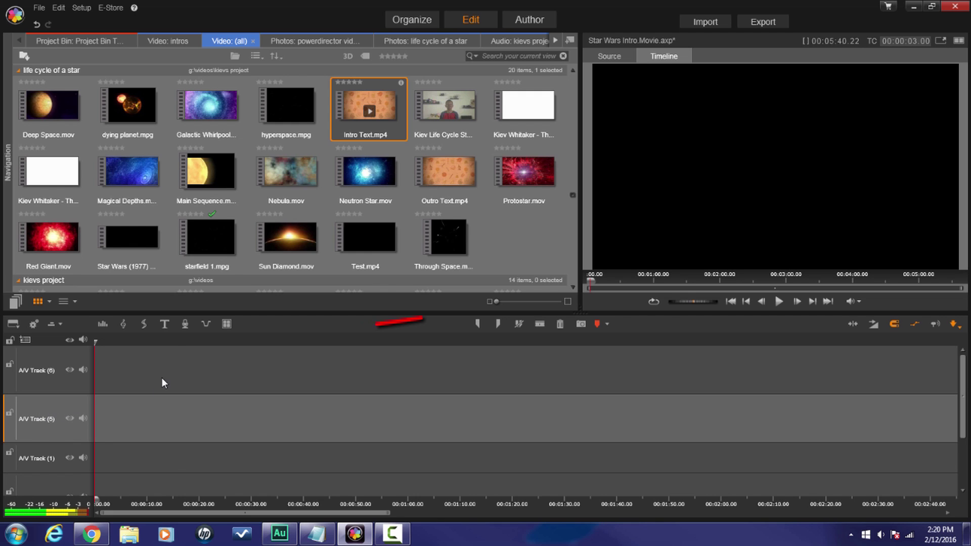
Create a new title and paste 'A long time ago in a galaxy far, far away....' over the placeholder.
{"action": "left_click", "coordinate": [165, 326]}
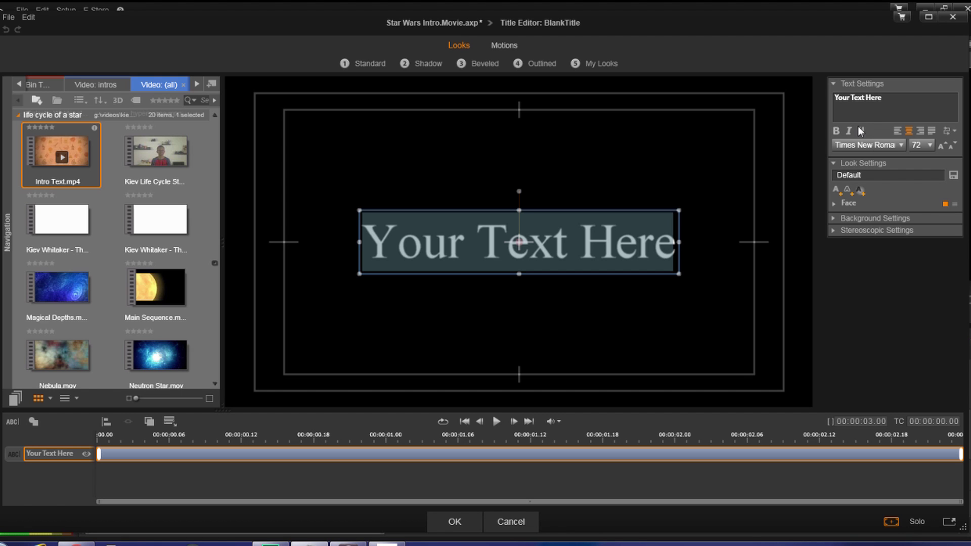
{"action": "left_click", "coordinate": [909, 102]}
{"action": "key", "text": "ctrl+a"}
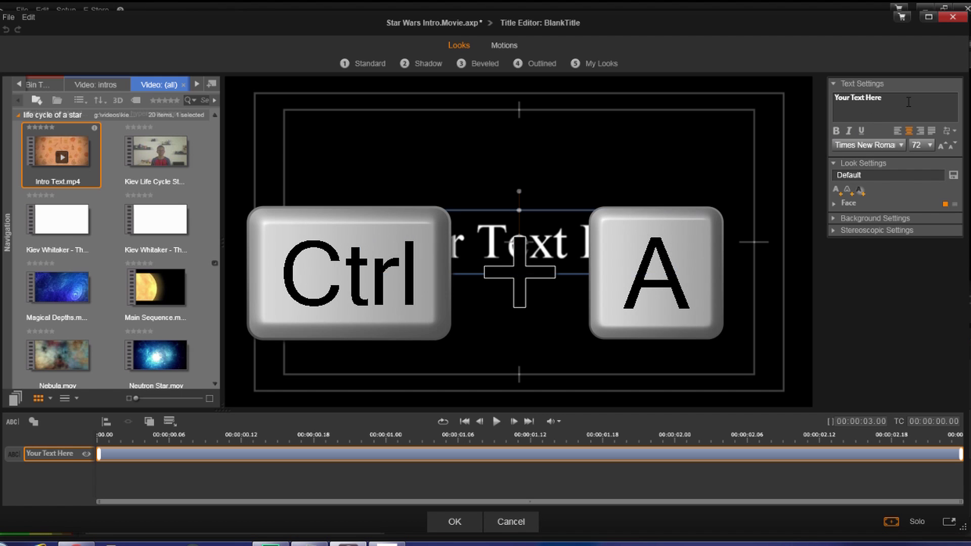
{"action": "key", "text": "ctrl+a"}
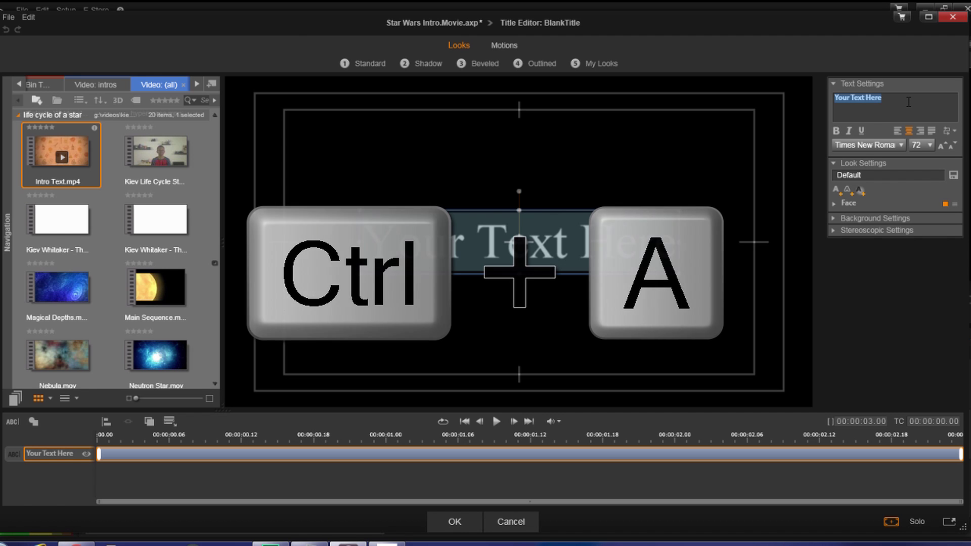
{"action": "key", "text": "ctrl+v"}
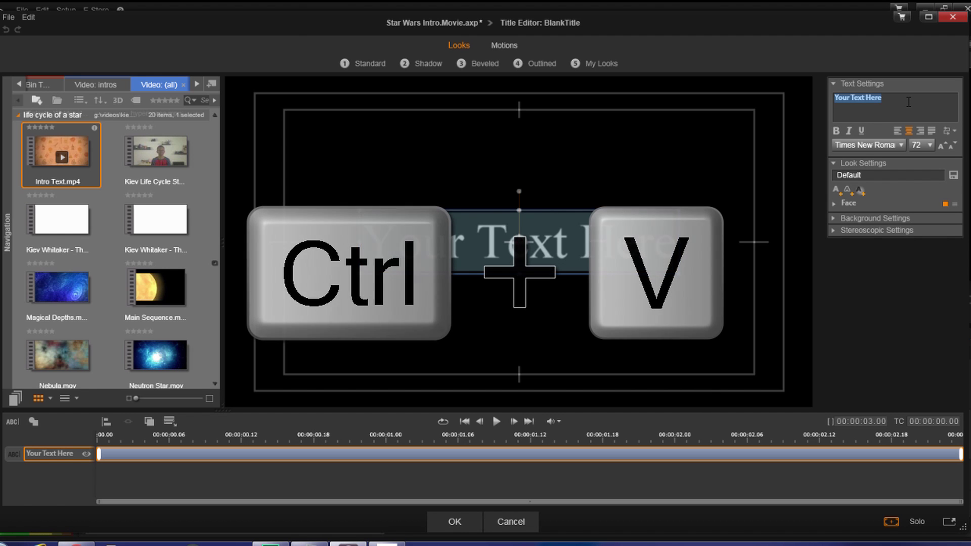
{"action": "type", "text": "A long time ago in a galaxy far, far away. . . ."}
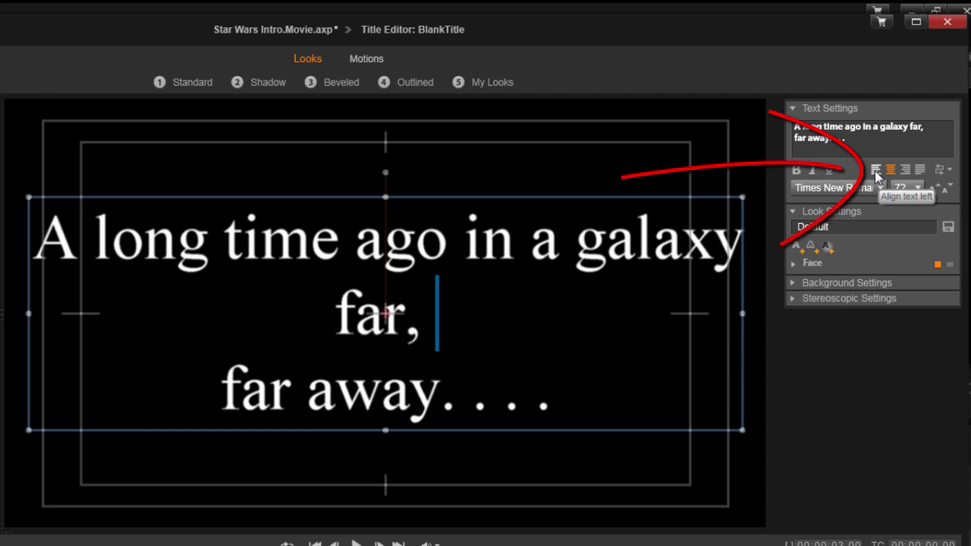
Left-align the title text and switch its font to Serif Gothic.
{"action": "left_click", "coordinate": [875, 170]}
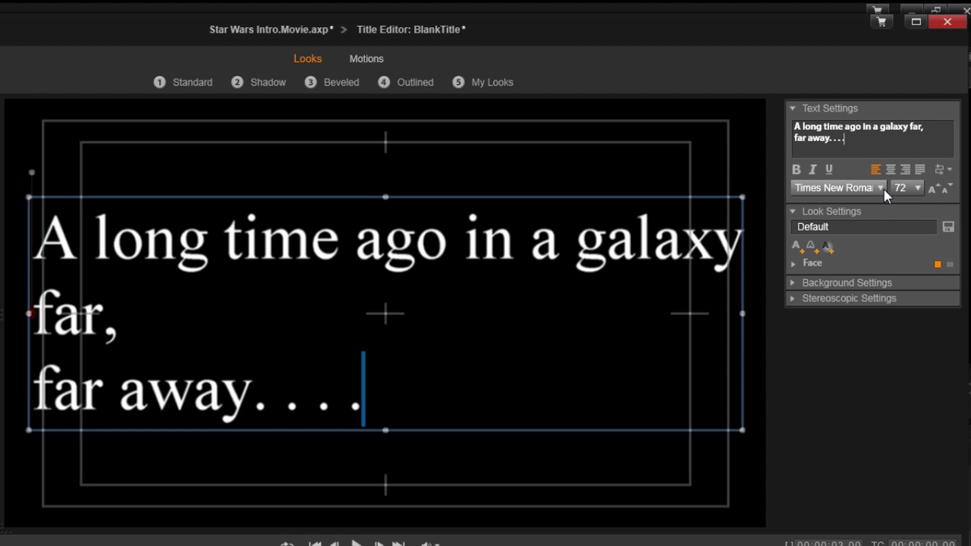
{"action": "key", "text": "ctrl+a"}
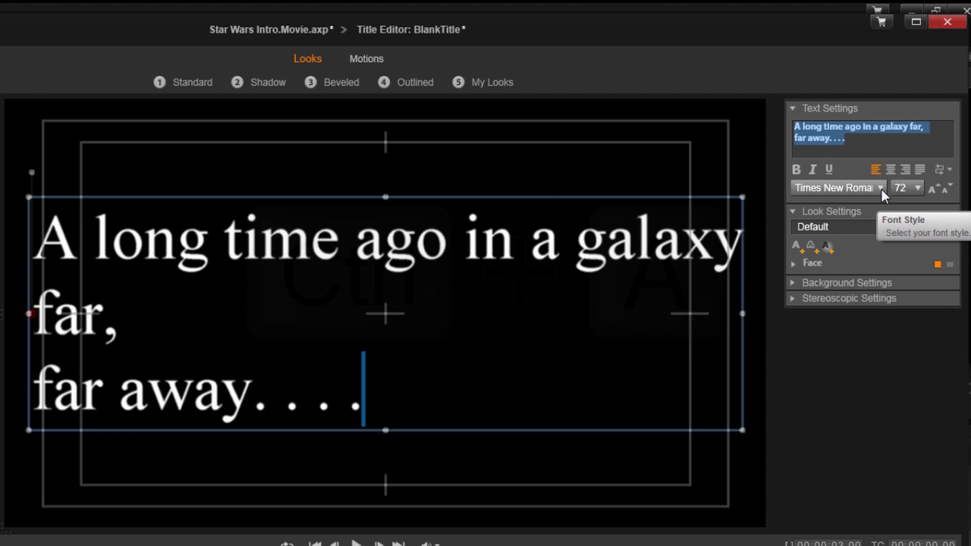
{"action": "left_click", "coordinate": [881, 190]}
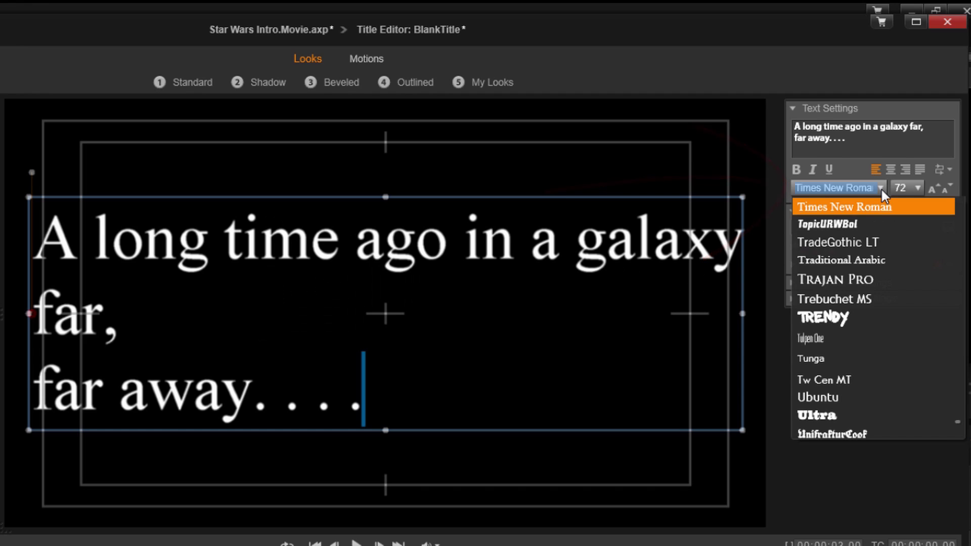
{"action": "type", "text": "Sakkal Majalla"}
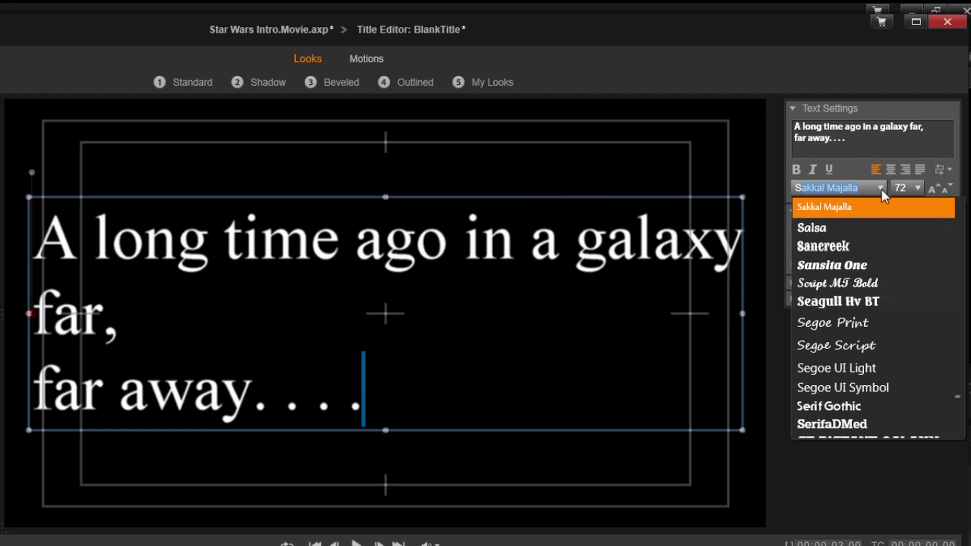
{"action": "scroll", "coordinate": [864, 345], "scroll_direction": "down", "scroll_amount": 2}
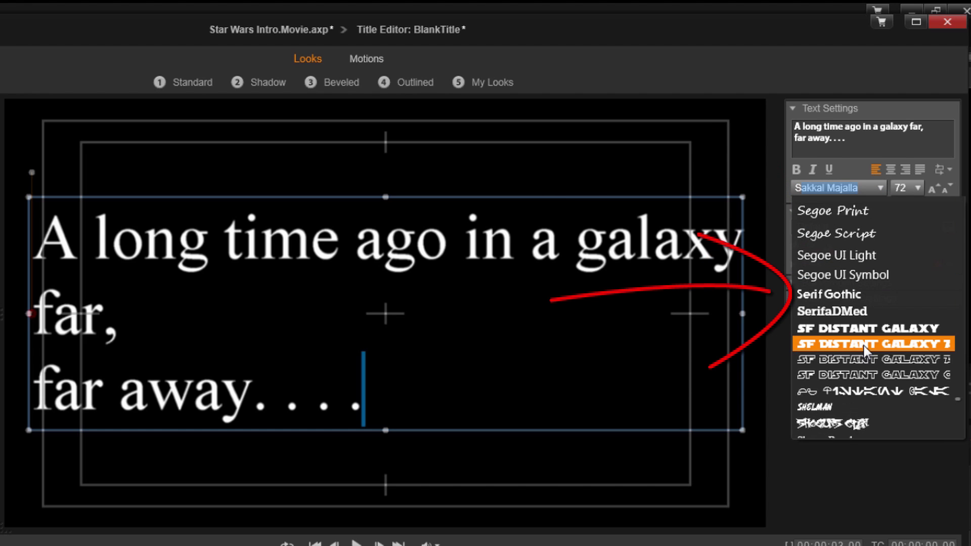
{"action": "left_click", "coordinate": [850, 296]}
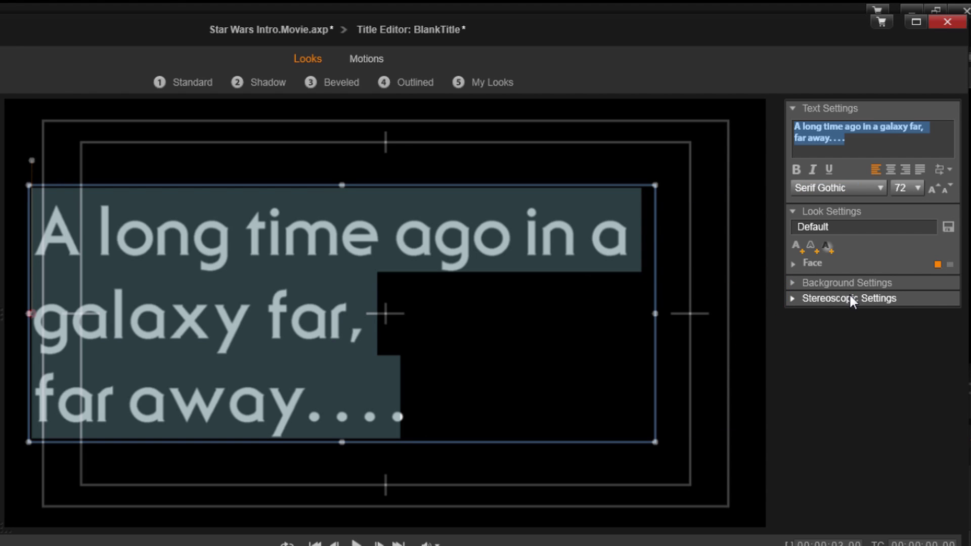
Set the title text's font size to 48.
{"action": "left_click", "coordinate": [915, 187]}
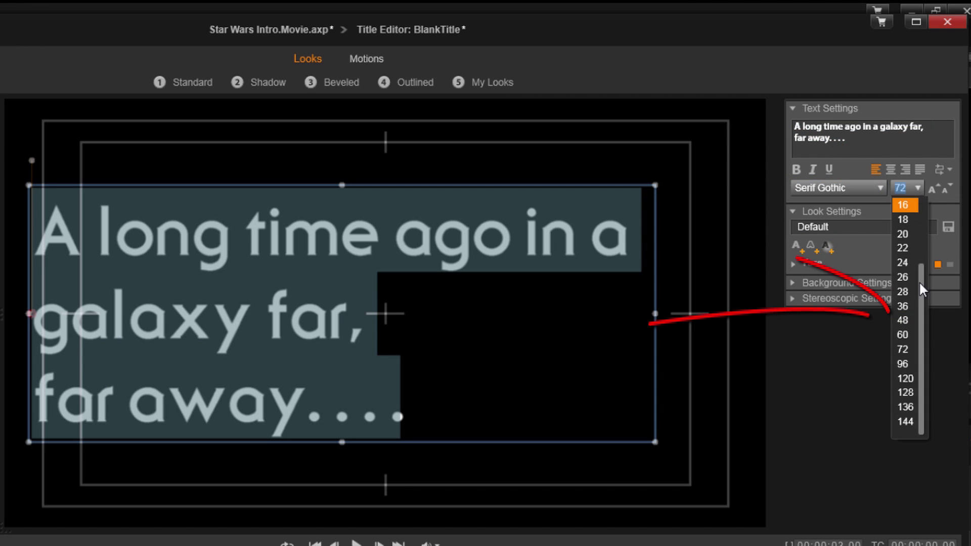
{"action": "left_click", "coordinate": [903, 320]}
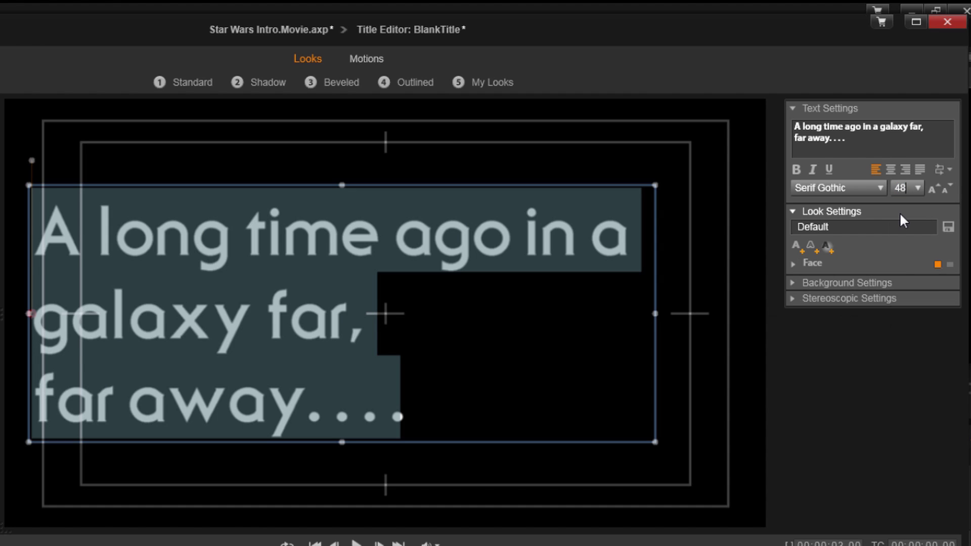
{"action": "key", "text": "Return"}
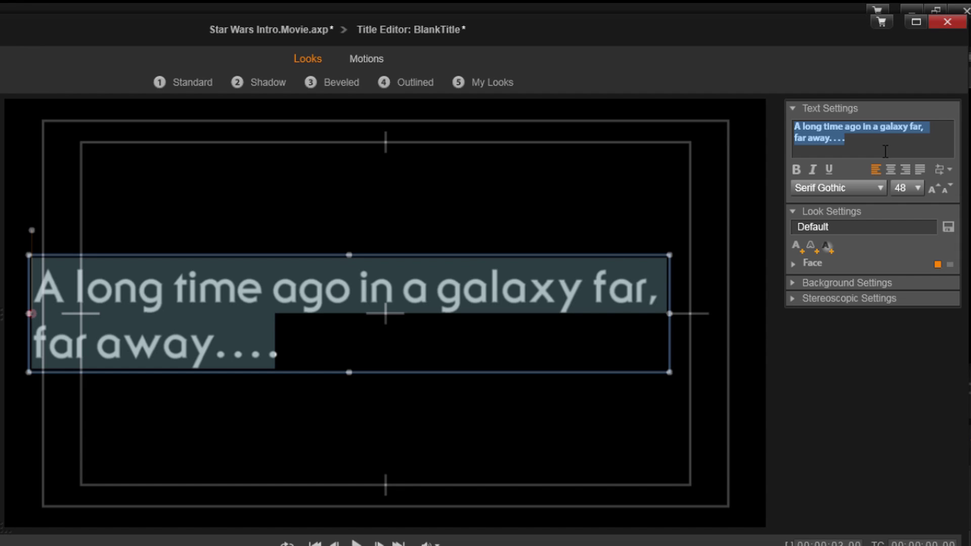
Give the text face fill a dark navy blue, starting from RGB 0, 59, 118.
{"action": "left_click", "coordinate": [793, 267]}
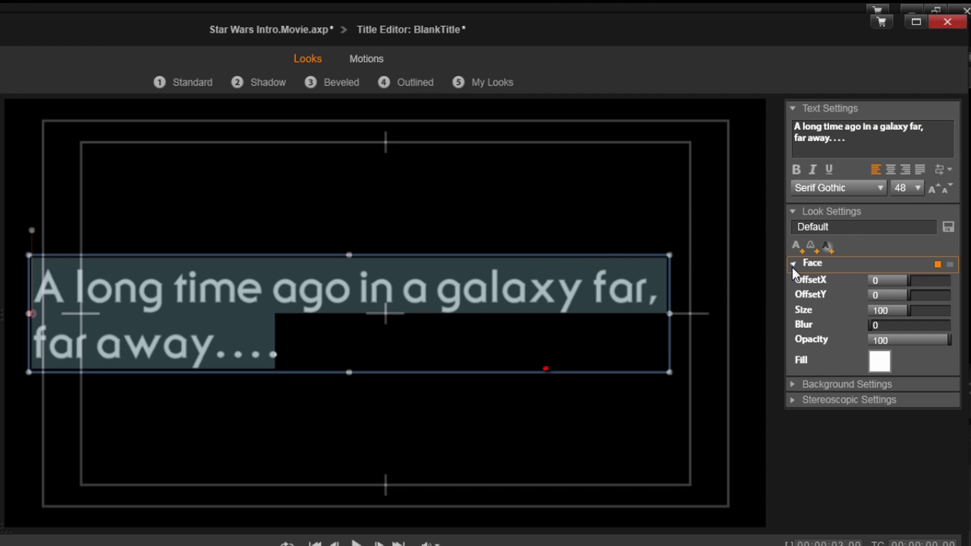
{"action": "left_click", "coordinate": [879, 363]}
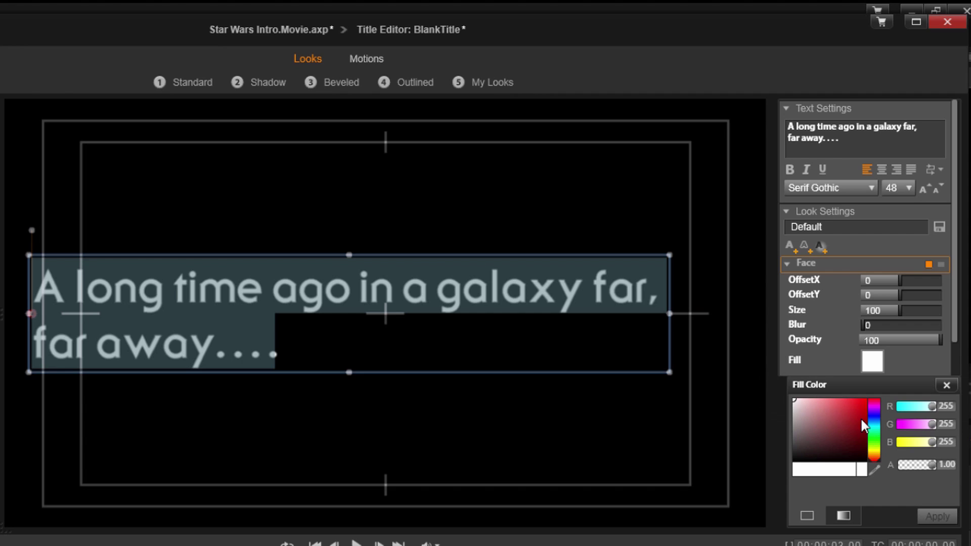
{"action": "double_click", "coordinate": [953, 408]}
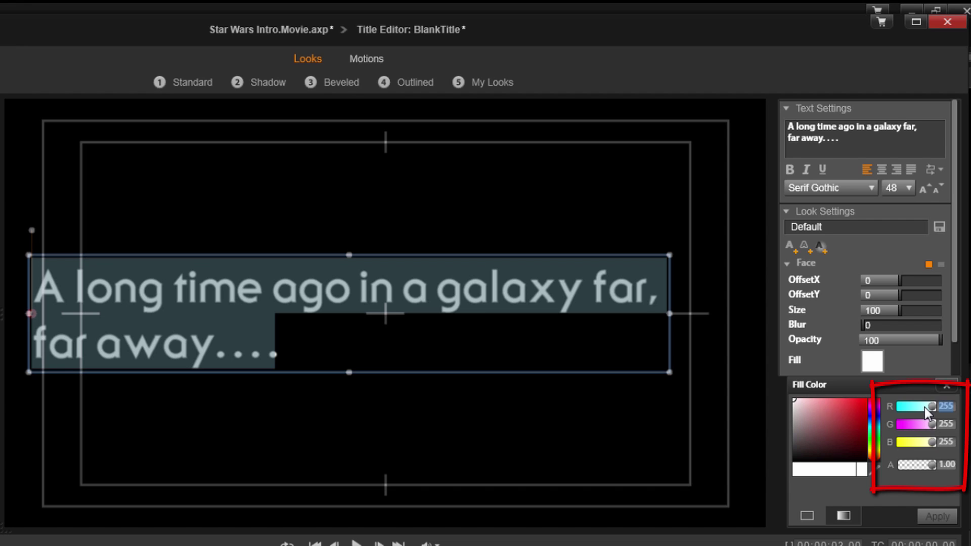
{"action": "type", "text": "0"}
{"action": "double_click", "coordinate": [951, 424]}
{"action": "type", "text": "59"}
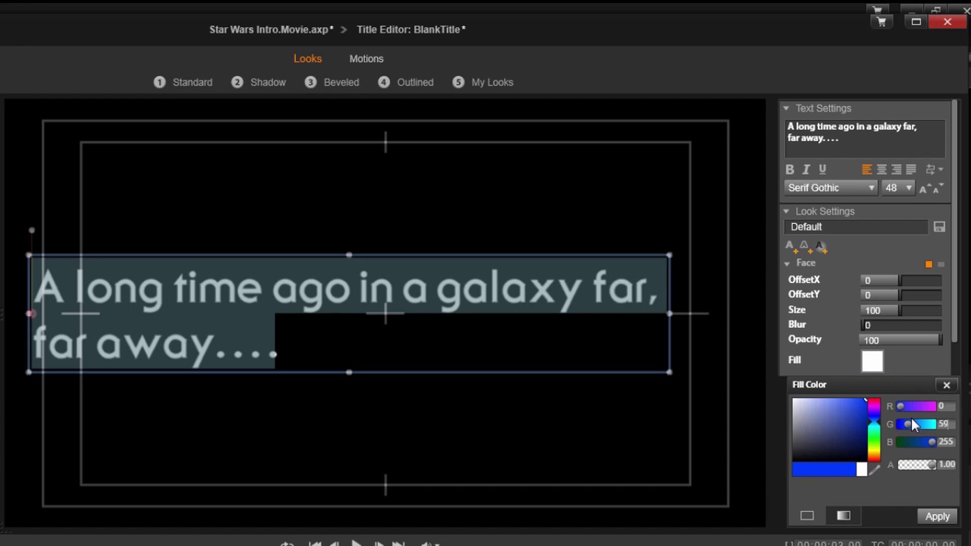
{"action": "double_click", "coordinate": [944, 442]}
{"action": "type", "text": "1"}
{"action": "type", "text": "18"}
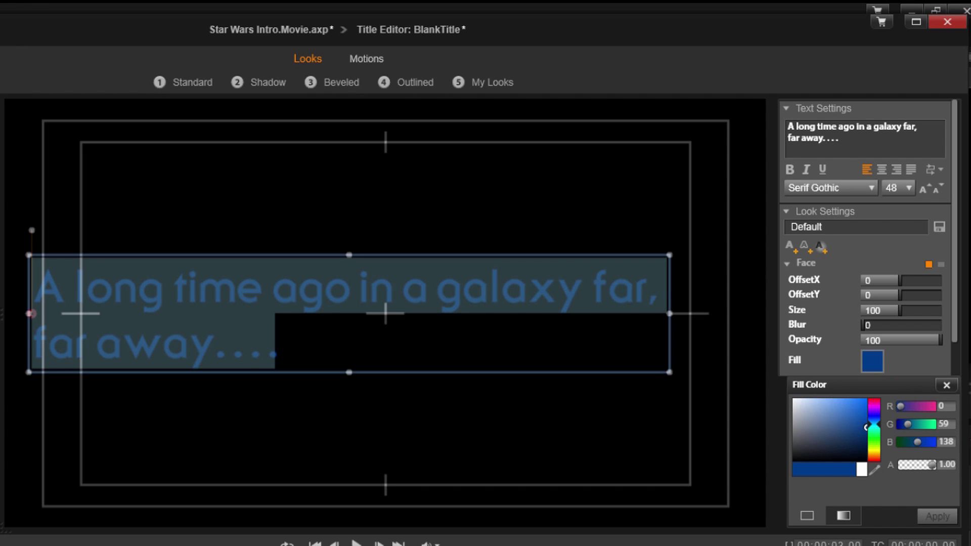
{"action": "left_click_drag", "start_coordinate": [852, 424], "coordinate": [858, 433]}
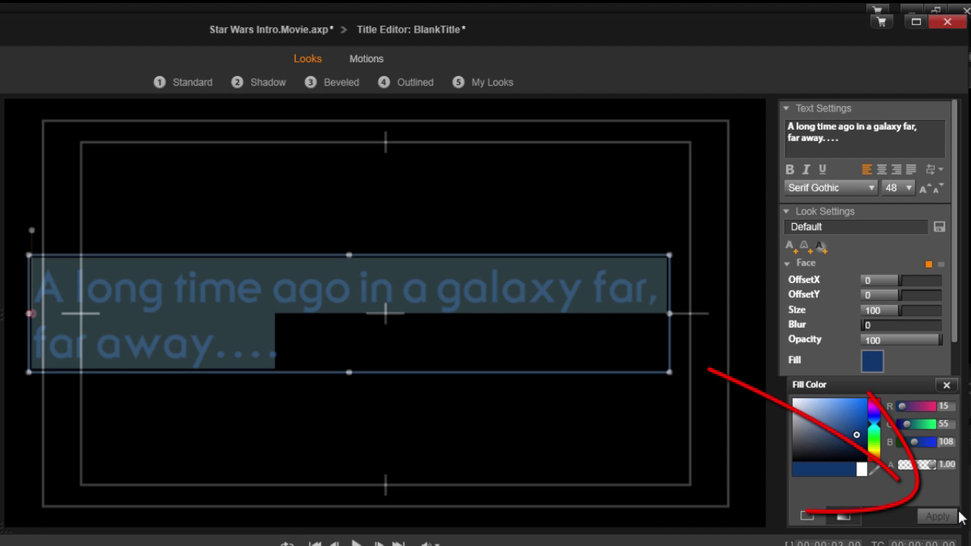
{"action": "left_click", "coordinate": [746, 457]}
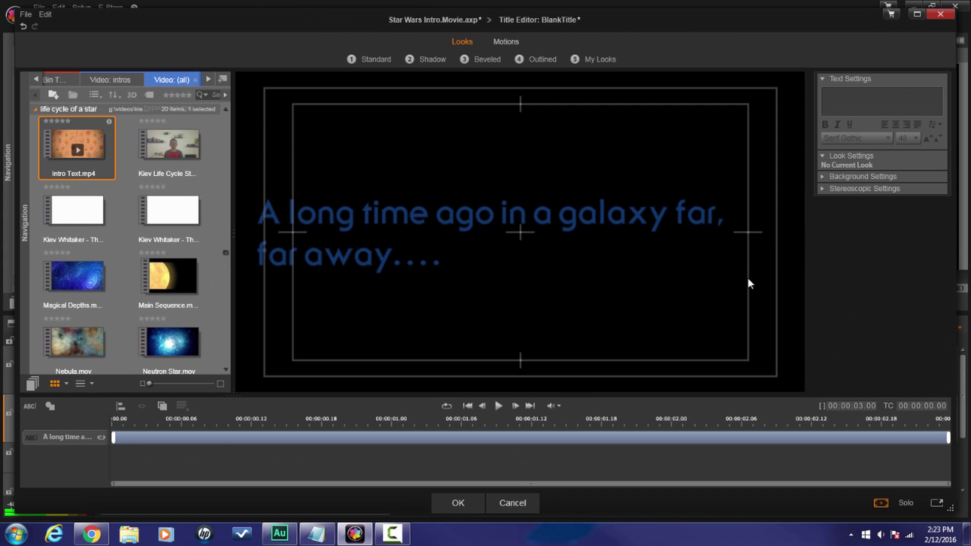
Return to the timeline and zoom in on the new title clip.
{"action": "left_click", "coordinate": [458, 503]}
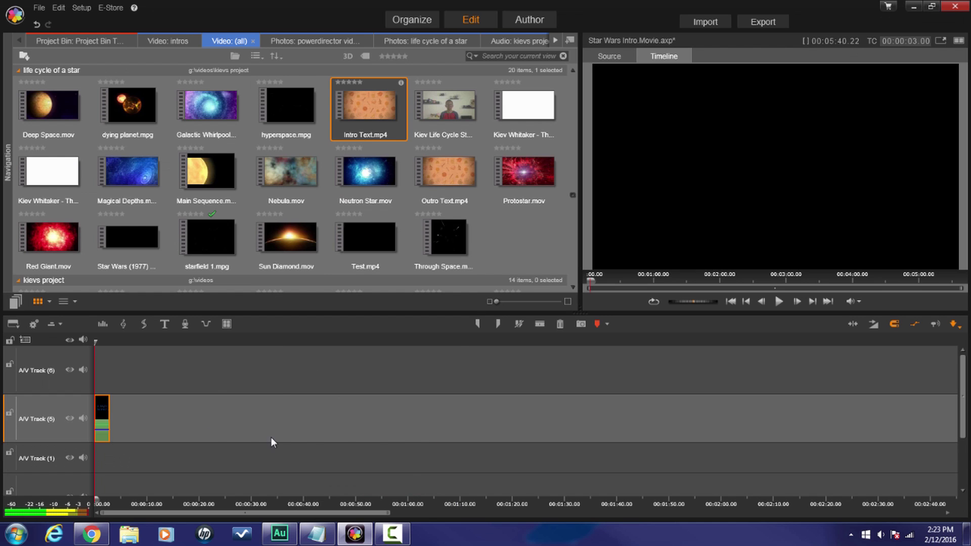
{"action": "left_click_drag", "start_coordinate": [282, 502], "coordinate": [427, 506]}
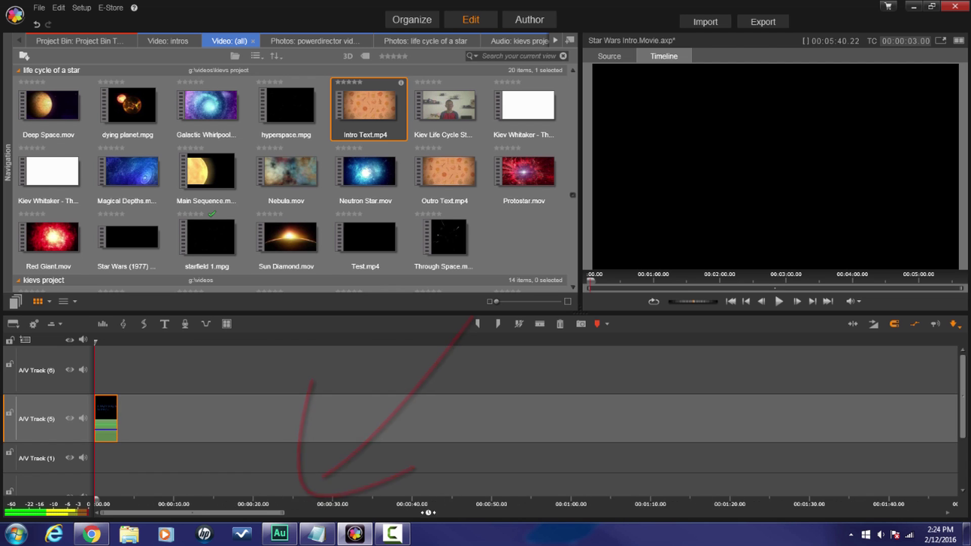
{"action": "left_click_drag", "start_coordinate": [307, 502], "coordinate": [392, 505]}
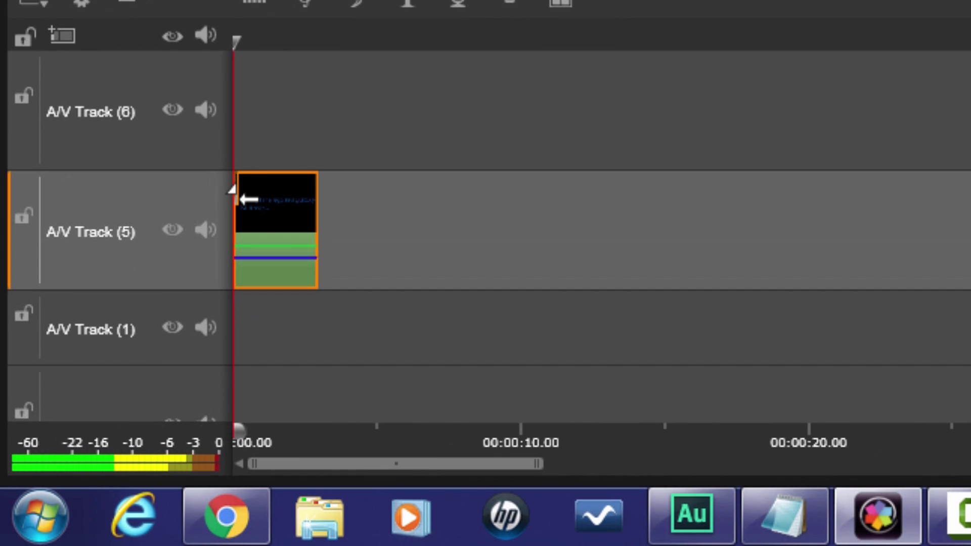
Drag the clip's corner handles to add a fade-in at its start and a fade-out at its end.
{"action": "left_click_drag", "start_coordinate": [256, 195], "coordinate": [234, 184]}
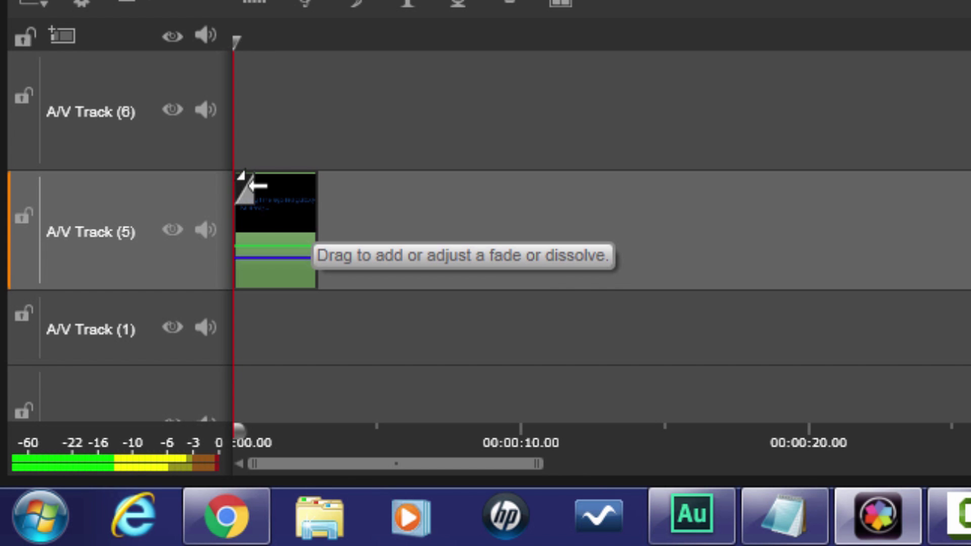
{"action": "left_click_drag", "start_coordinate": [248, 186], "coordinate": [266, 192]}
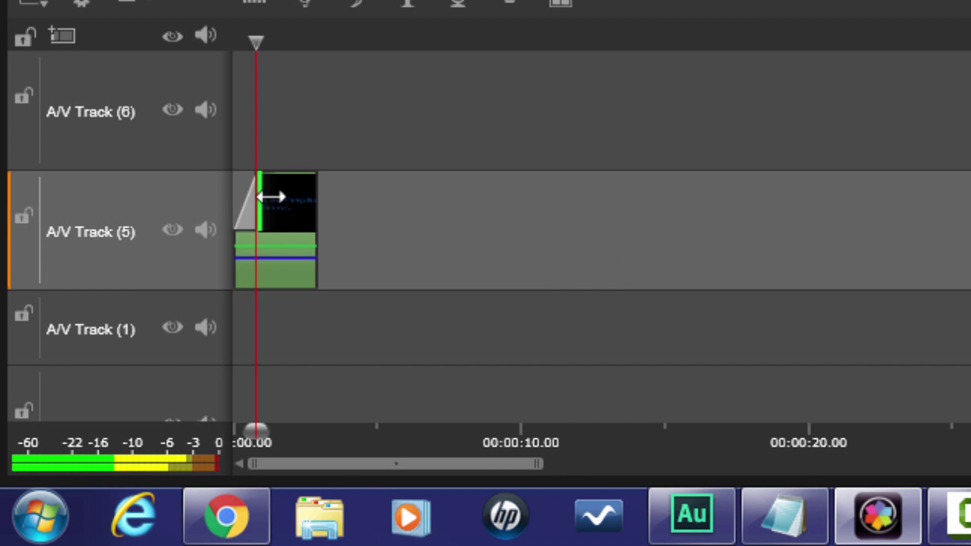
{"action": "left_click_drag", "start_coordinate": [306, 187], "coordinate": [290, 203]}
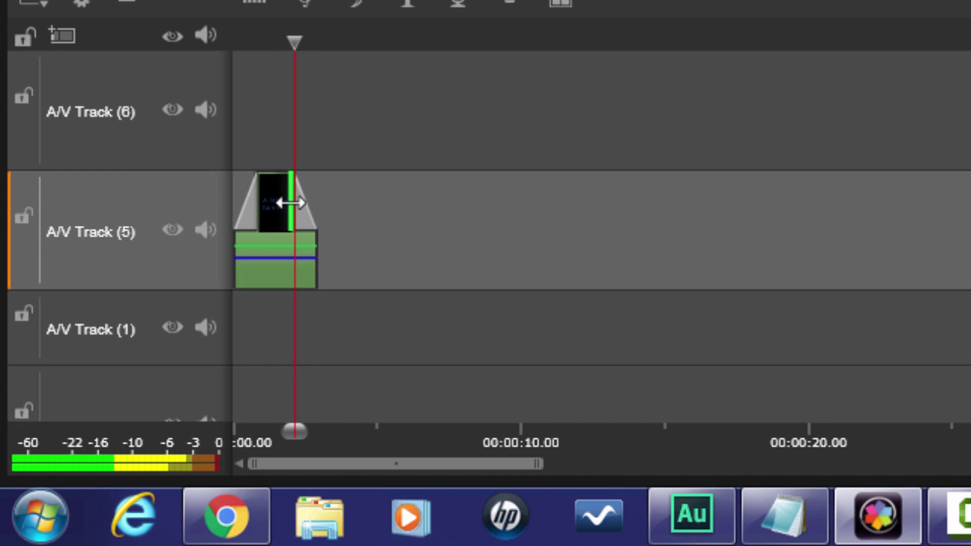
Set the first DefaultFade transition's duration to 01.00.
{"action": "right_click", "coordinate": [251, 213]}
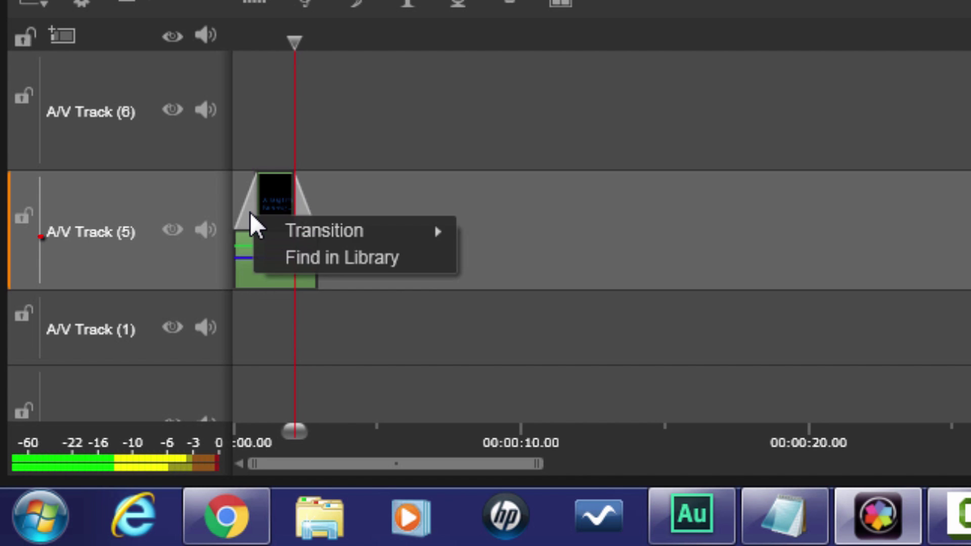
{"action": "mouse_move", "coordinate": [303, 230]}
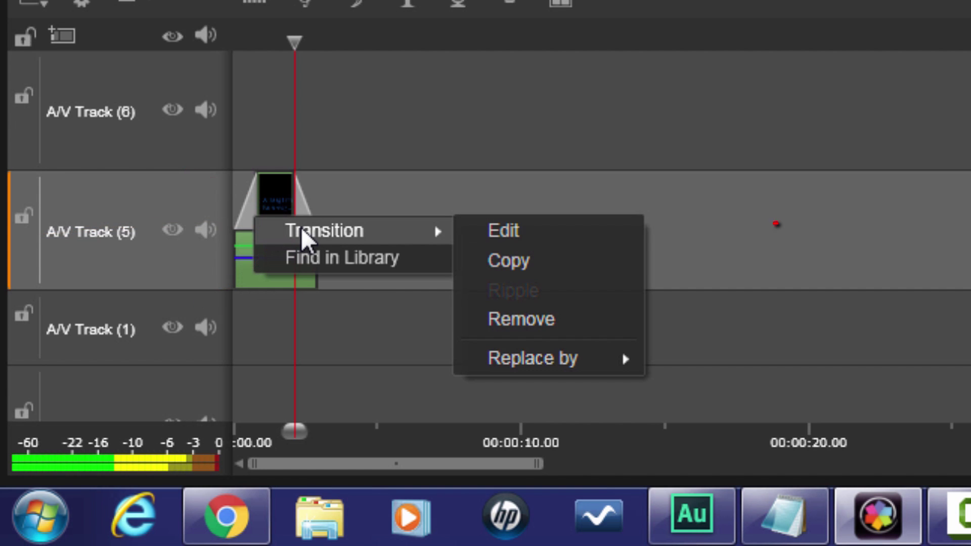
{"action": "left_click", "coordinate": [516, 234]}
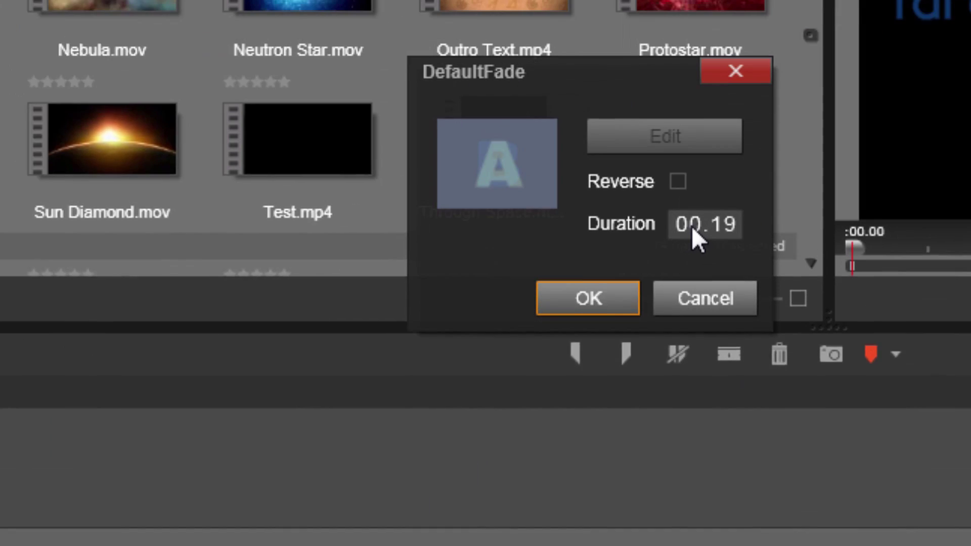
{"action": "left_click", "coordinate": [565, 298]}
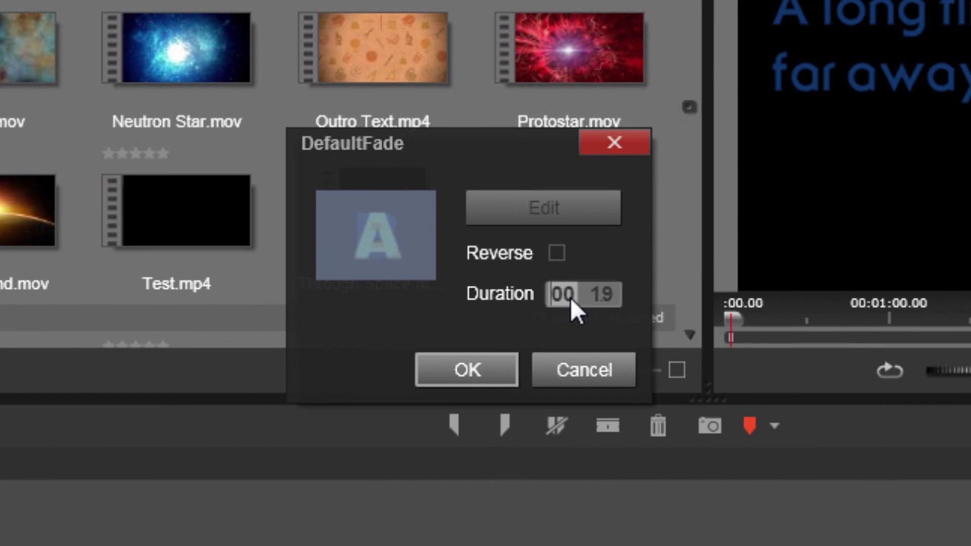
{"action": "type", "text": "0100"}
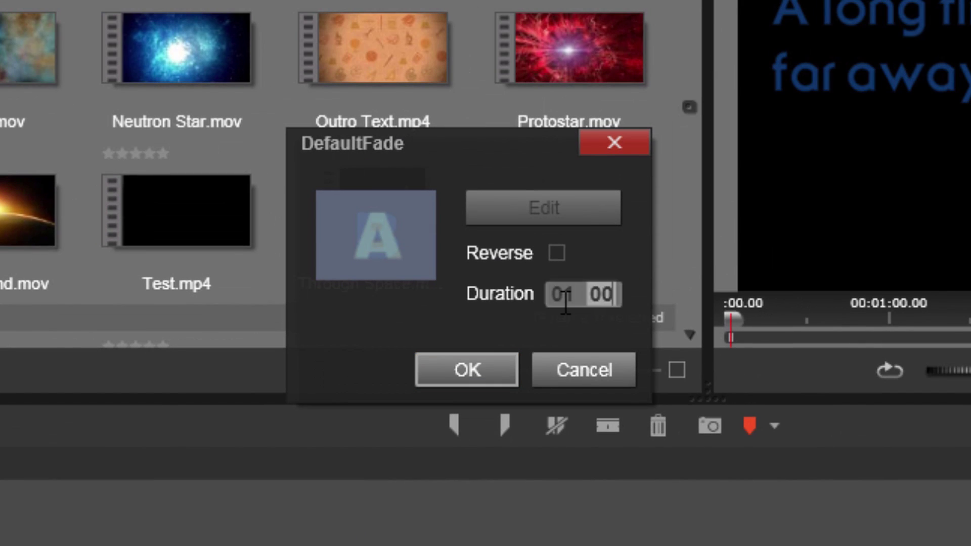
{"action": "key", "text": "Tab"}
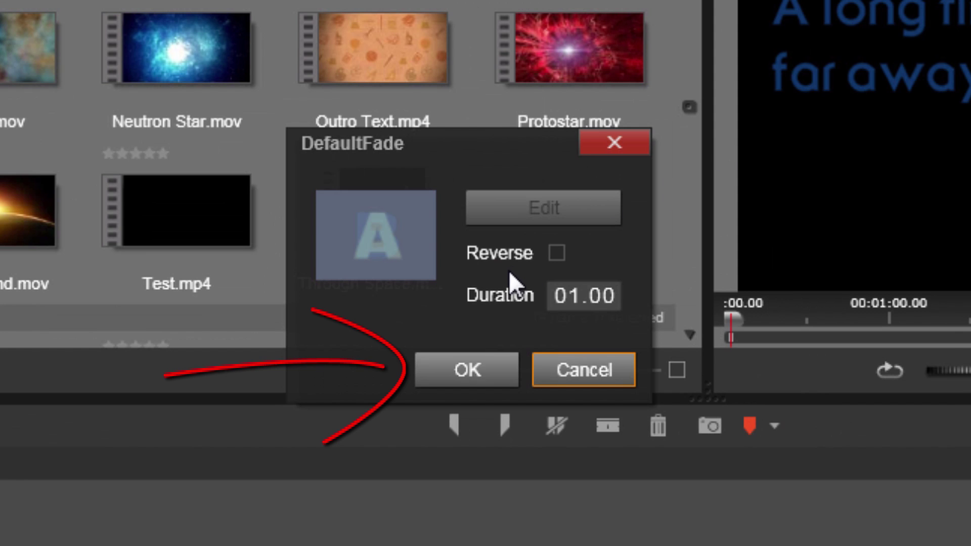
{"action": "left_click", "coordinate": [468, 362]}
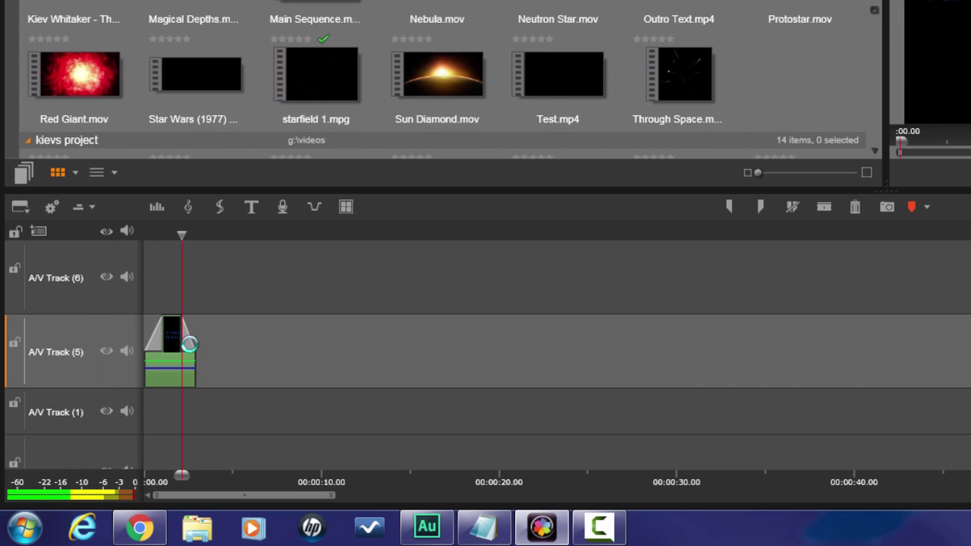
Edit the other fade transition and set its duration to 01.00 as well.
{"action": "right_click", "coordinate": [187, 342]}
{"action": "mouse_move", "coordinate": [226, 354]}
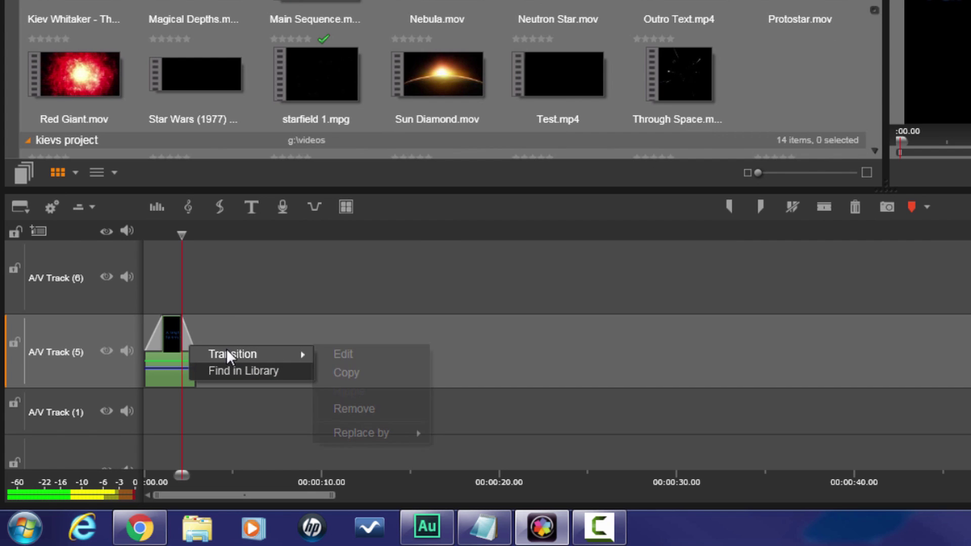
{"action": "left_click", "coordinate": [364, 349]}
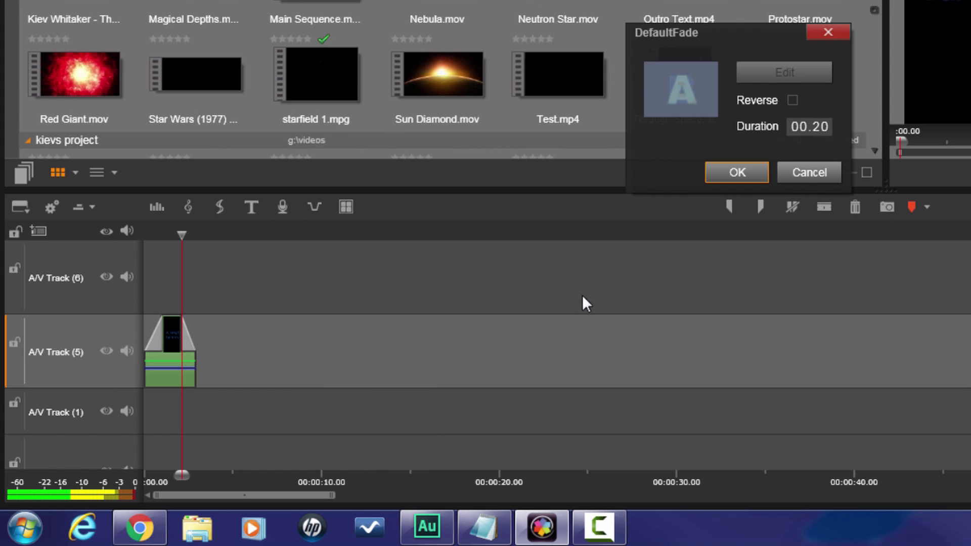
{"action": "left_click", "coordinate": [795, 125]}
{"action": "type", "text": "0100"}
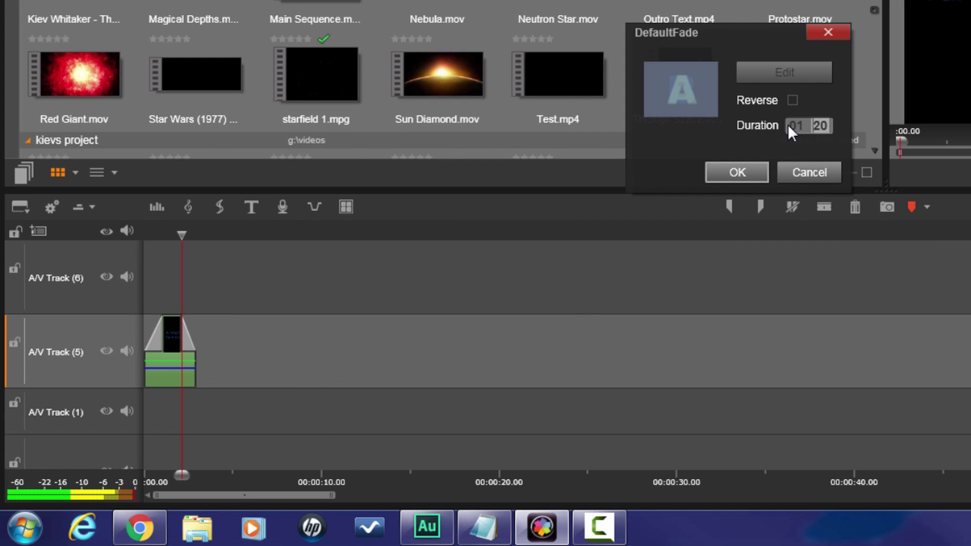
{"action": "key", "text": "Tab"}
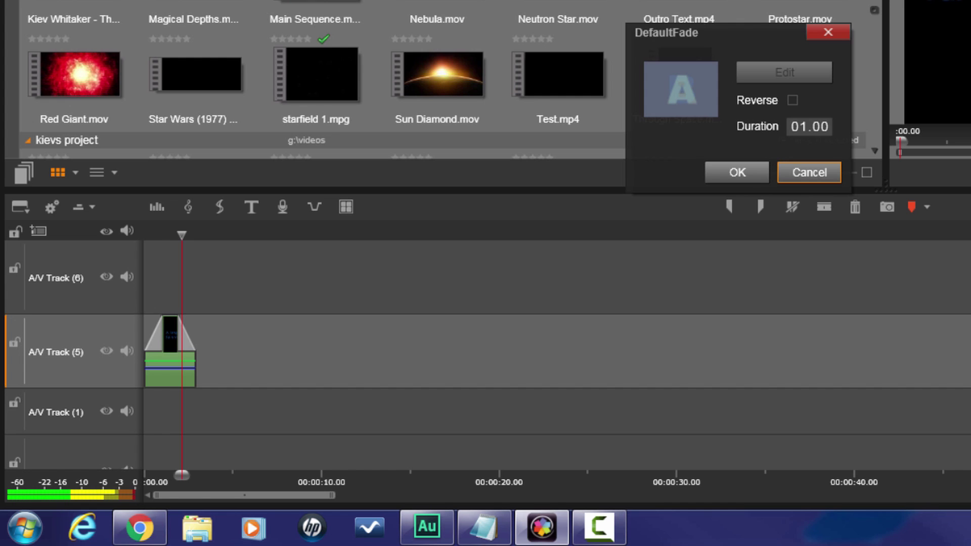
{"action": "left_click", "coordinate": [738, 174]}
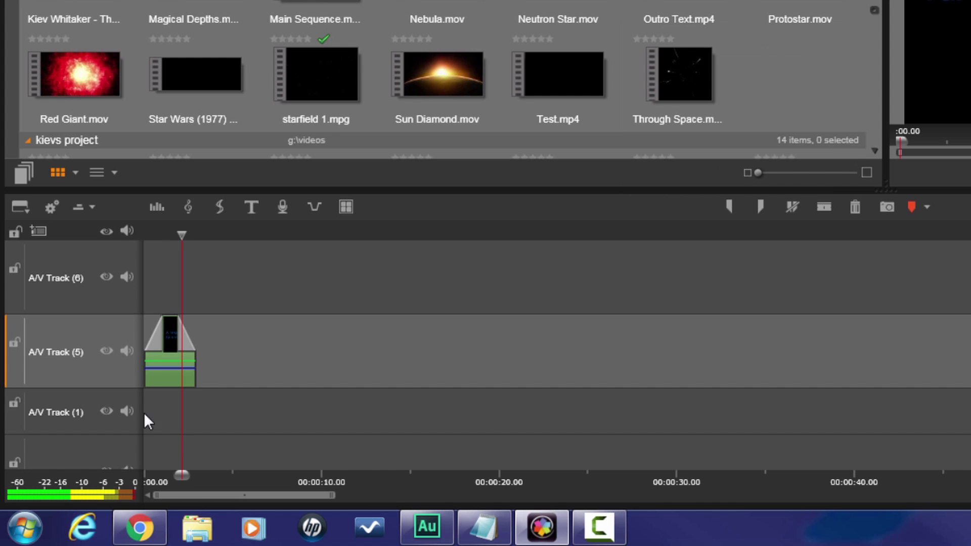
Use Adjust duration to set the title clip to 00:00:06.00.
{"action": "right_click", "coordinate": [167, 356]}
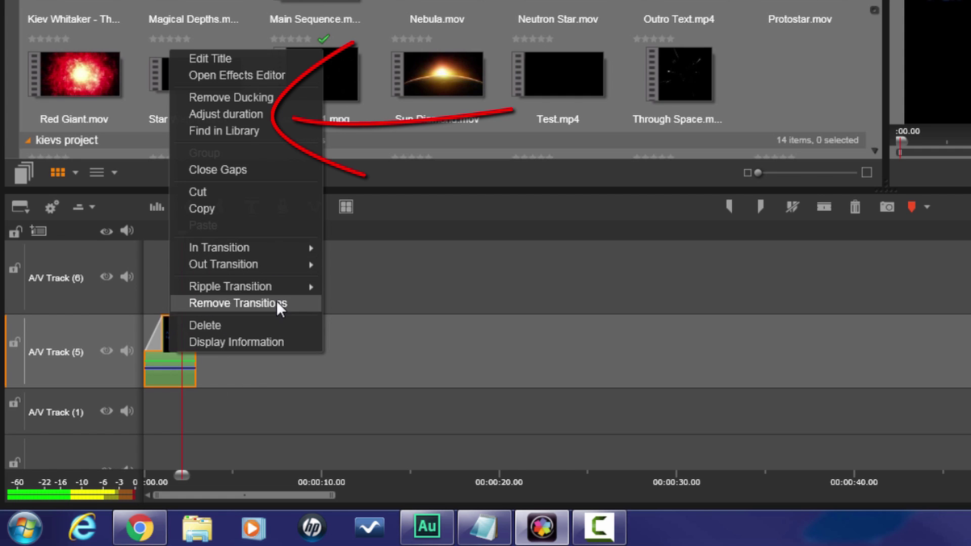
{"action": "left_click", "coordinate": [209, 114]}
{"action": "left_click", "coordinate": [241, 108]}
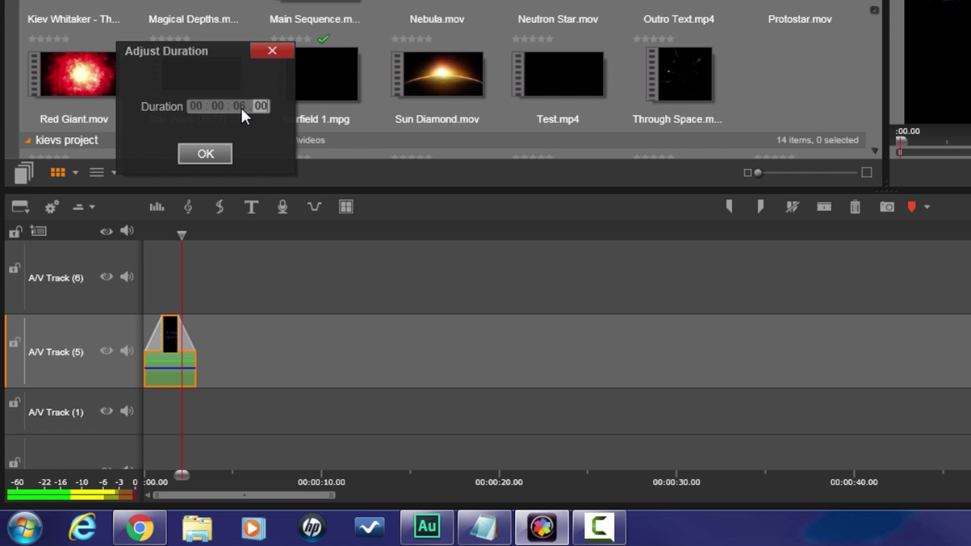
{"action": "key", "text": "Tab"}
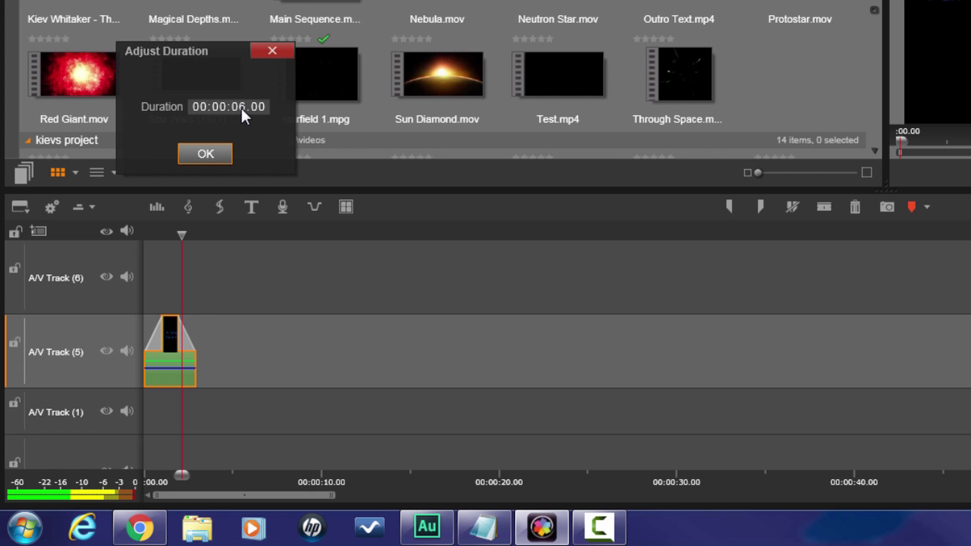
{"action": "left_click", "coordinate": [204, 153]}
Zoom out, position the playhead at 00:00:08.12 past the title clip, and add a marker.
{"action": "left_click_drag", "start_coordinate": [328, 483], "coordinate": [174, 474]}
{"action": "left_click_drag", "start_coordinate": [347, 472], "coordinate": [292, 475]}
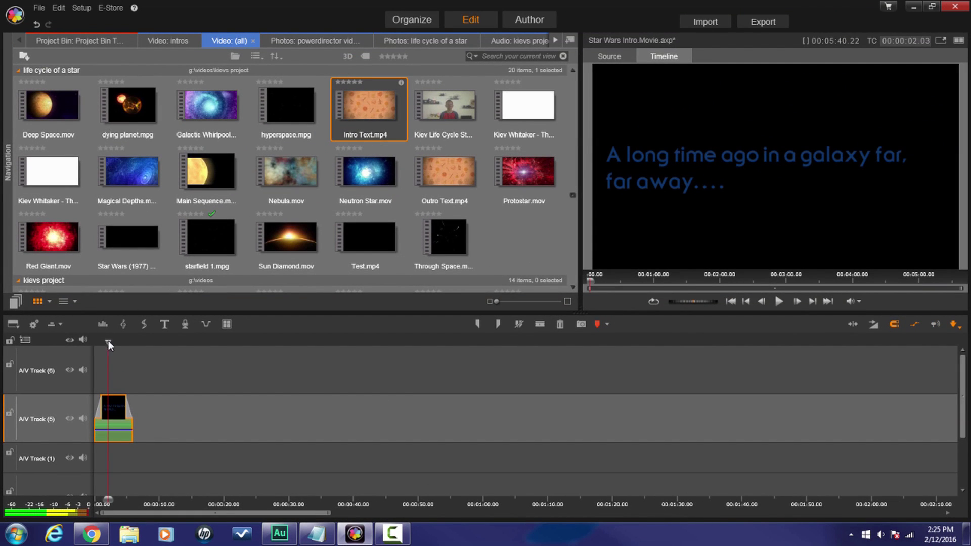
{"action": "left_click_drag", "start_coordinate": [108, 343], "coordinate": [133, 368]}
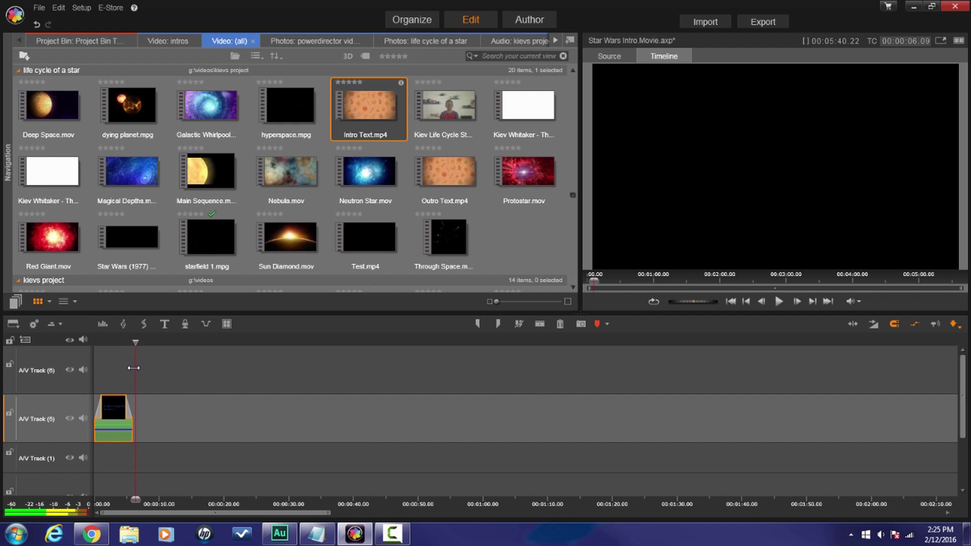
{"action": "left_click_drag", "start_coordinate": [134, 368], "coordinate": [148, 374]}
{"action": "left_click", "coordinate": [798, 301]}
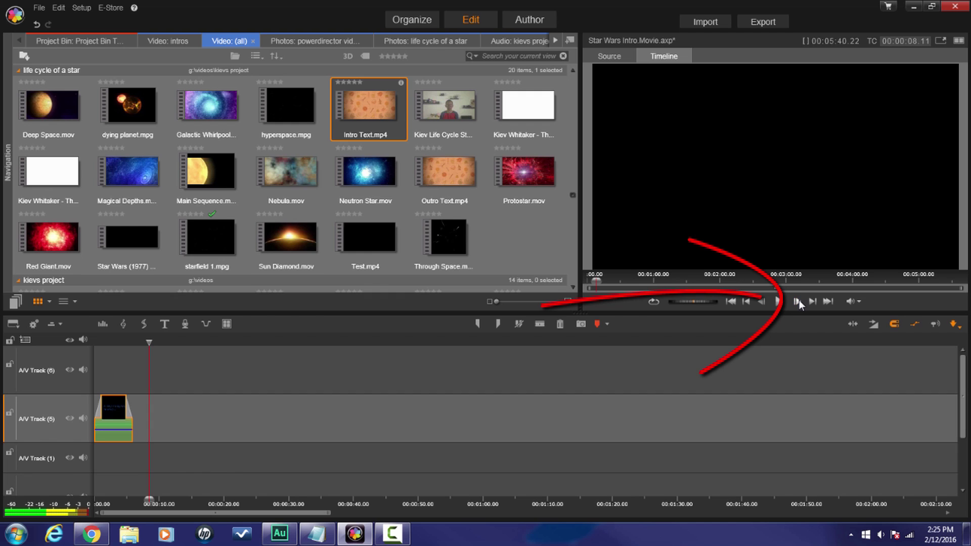
{"action": "left_click", "coordinate": [799, 302]}
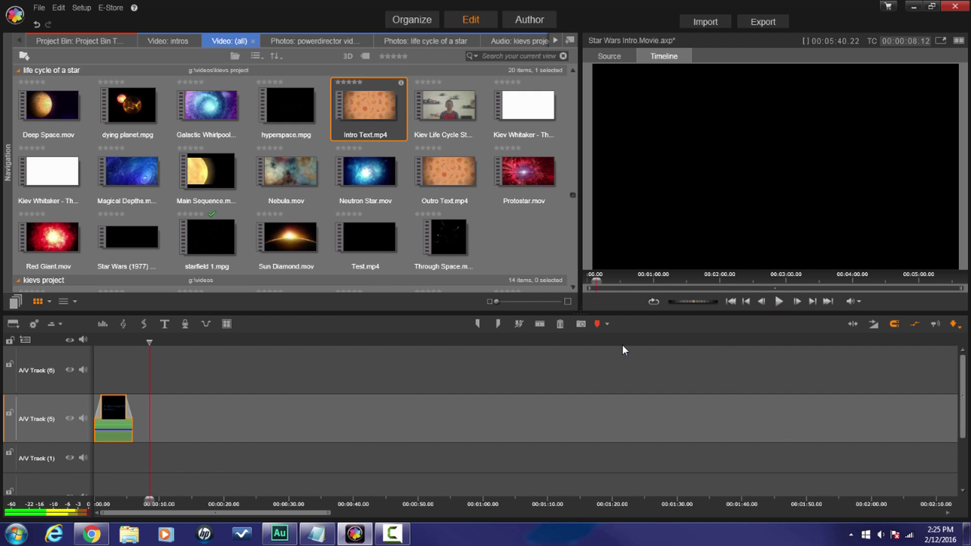
{"action": "left_click", "coordinate": [597, 323]}
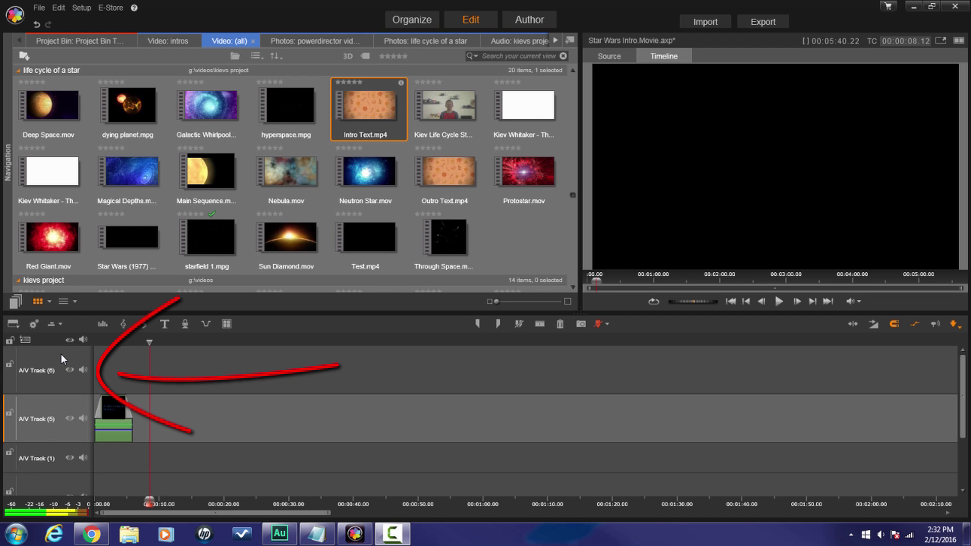
Select A/V Track (6) and create a new title on it.
{"action": "left_click", "coordinate": [60, 354]}
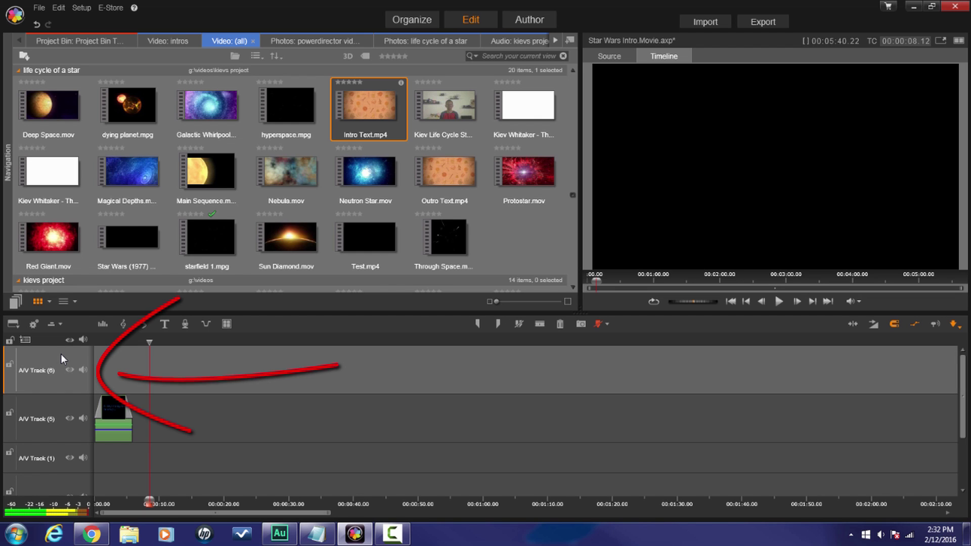
{"action": "left_click", "coordinate": [165, 324]}
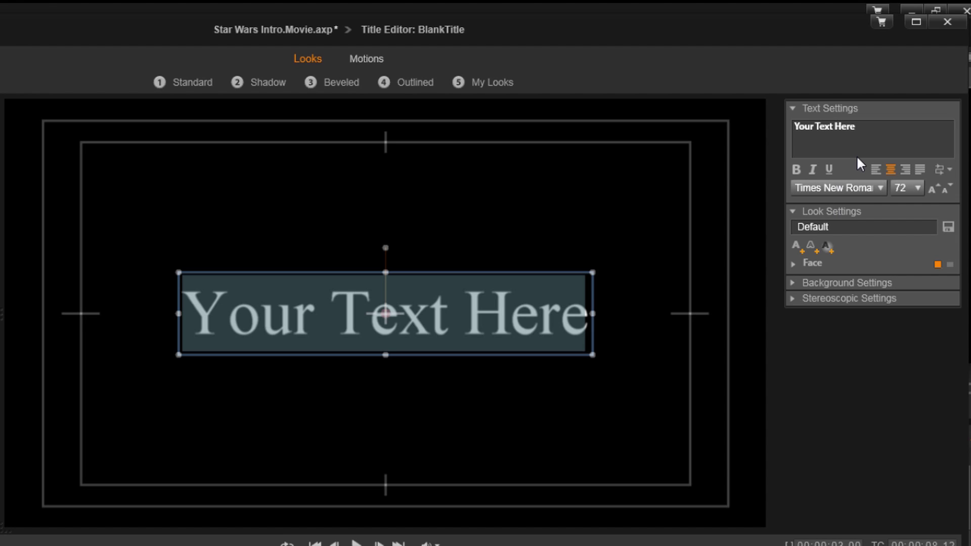
Paste STAR WARS over the 'Your Text Here' placeholder, then select all of it.
{"action": "left_click", "coordinate": [871, 131]}
{"action": "key", "text": "ctrl+a"}
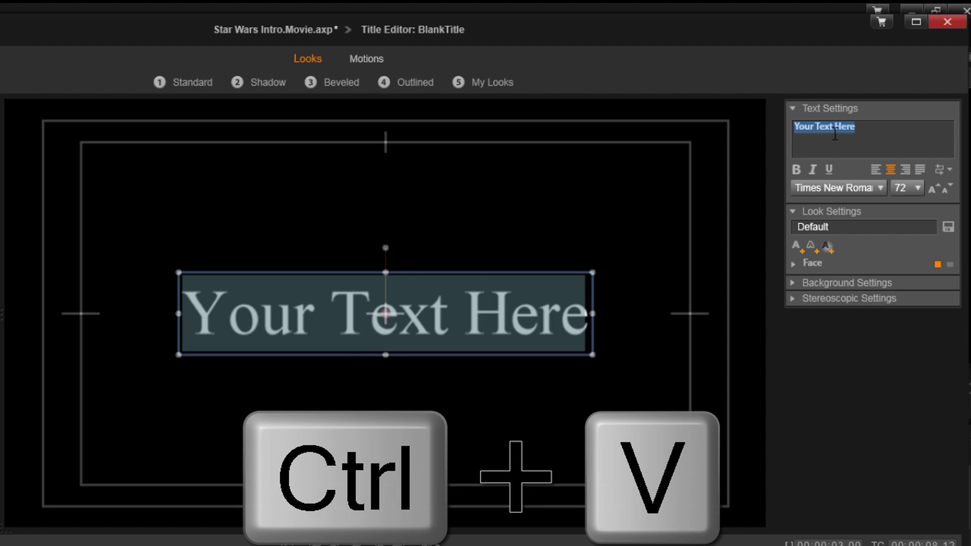
{"action": "type", "text": "STAR WARS"}
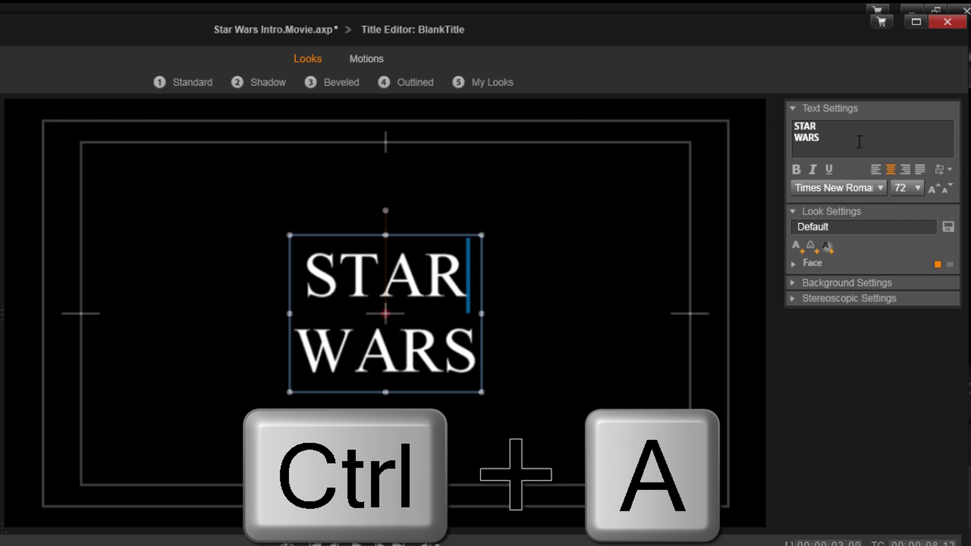
{"action": "key", "text": "ctrl+a"}
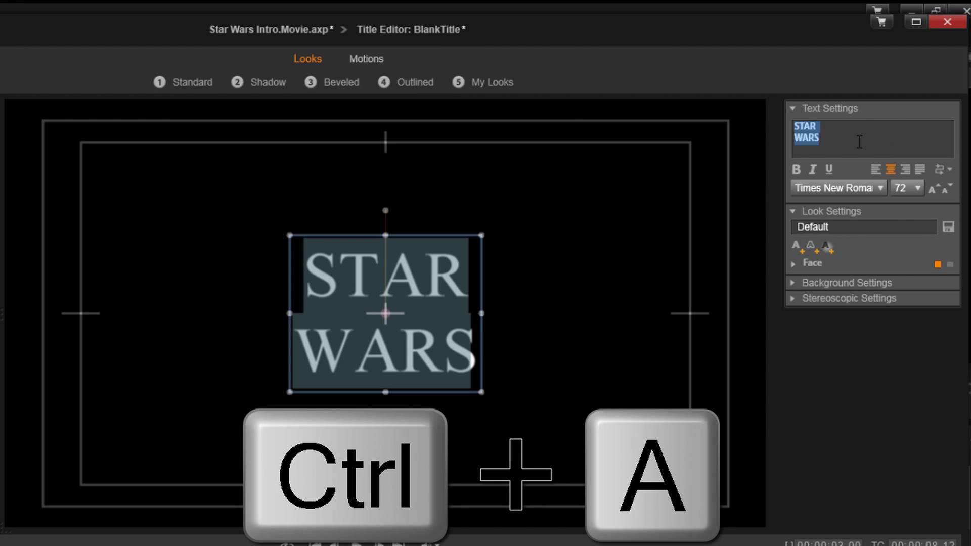
Change the STAR WARS text's font to SF Distant Galaxy.
{"action": "left_click", "coordinate": [880, 188]}
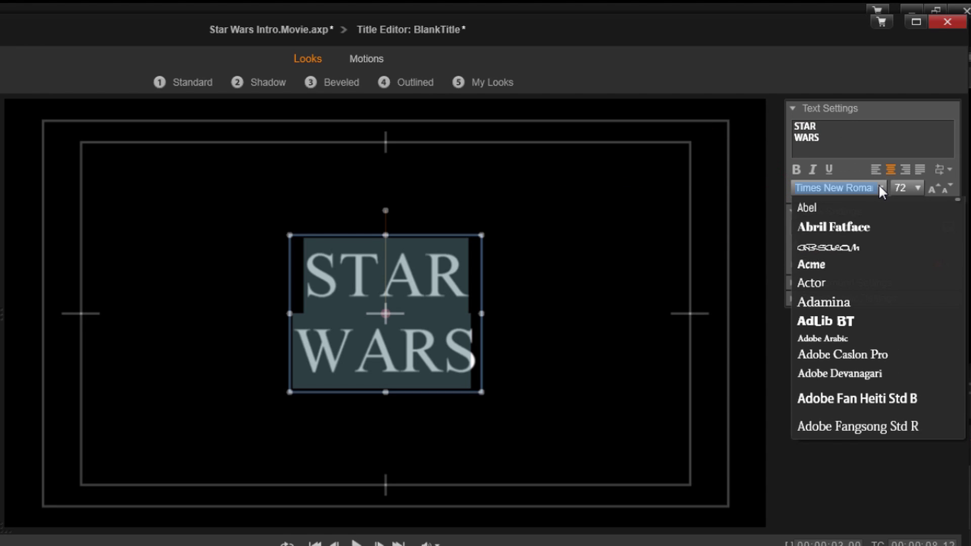
{"action": "type", "text": "S"}
{"action": "scroll", "coordinate": [885, 265], "scroll_direction": "down", "scroll_amount": 2}
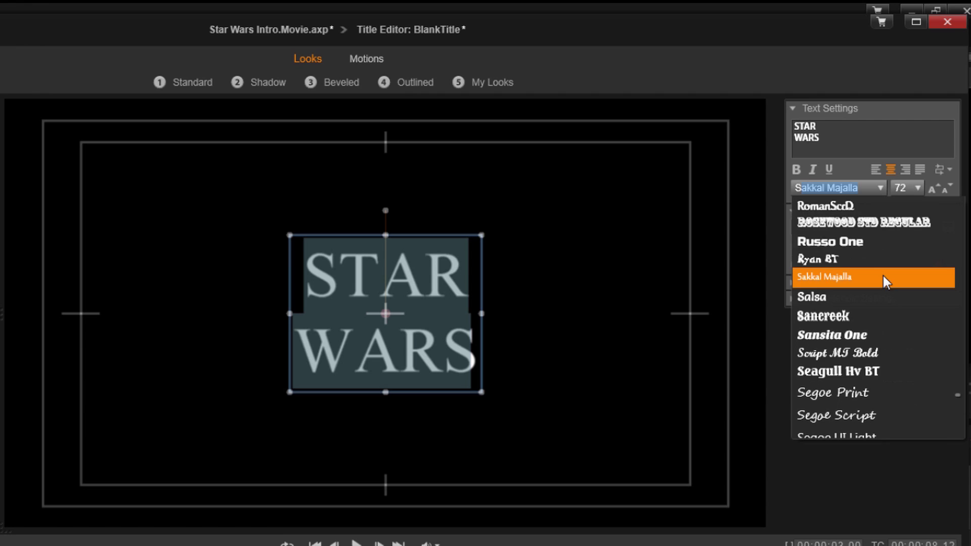
{"action": "scroll", "coordinate": [883, 283], "scroll_direction": "down", "scroll_amount": 3}
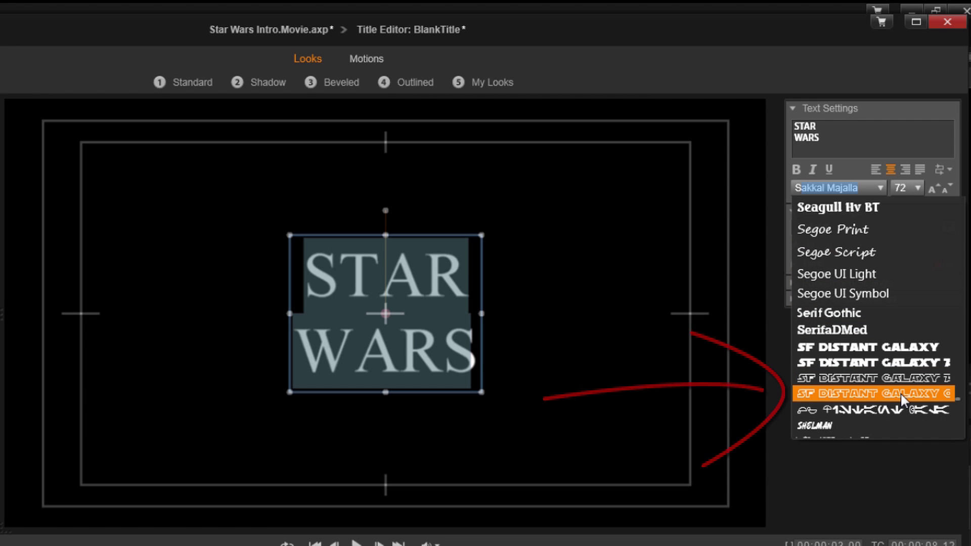
{"action": "left_click", "coordinate": [901, 393]}
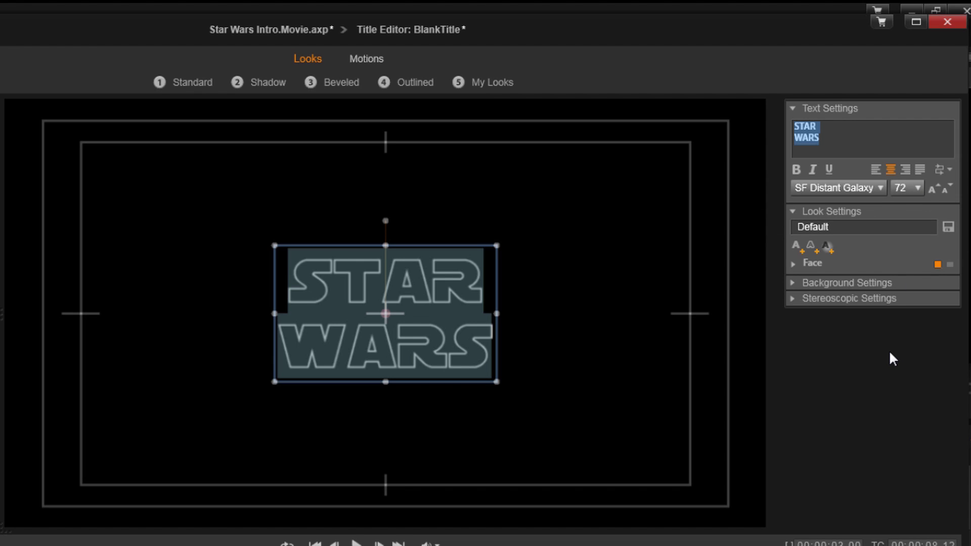
Open the Face fill colour picker and set its red value to 193.
{"action": "left_click", "coordinate": [792, 268]}
{"action": "left_click", "coordinate": [792, 267]}
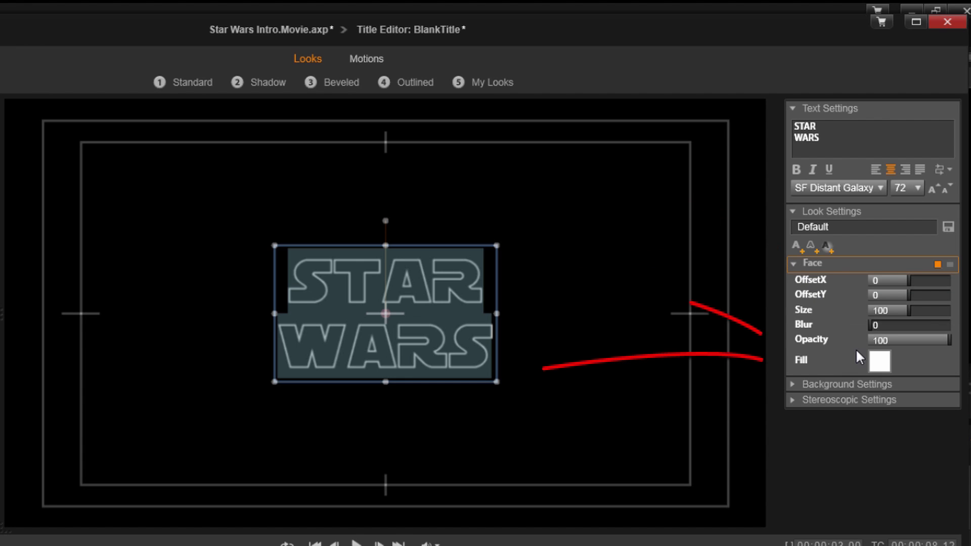
{"action": "left_click", "coordinate": [882, 364]}
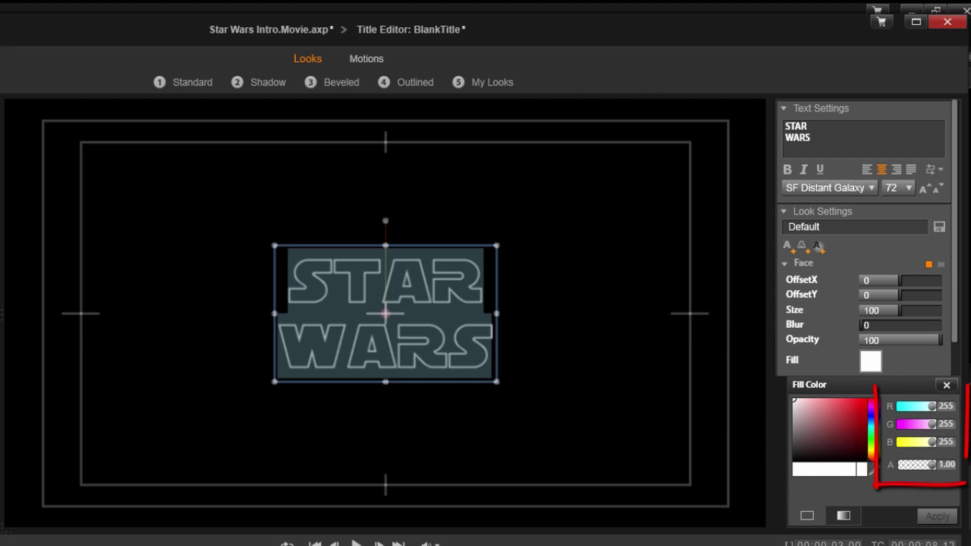
{"action": "double_click", "coordinate": [934, 406]}
{"action": "type", "text": "0"}
{"action": "type", "text": "193"}
{"action": "key", "text": "Return"}
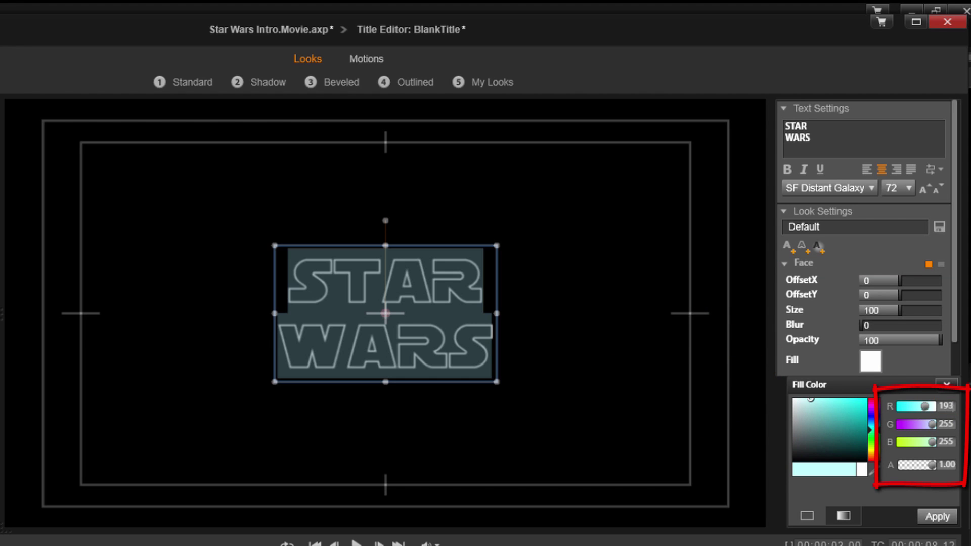
Set green 193 and blue 31, apply the yellow fill, and close the picker.
{"action": "double_click", "coordinate": [951, 424]}
{"action": "type", "text": "193"}
{"action": "key", "text": "Return"}
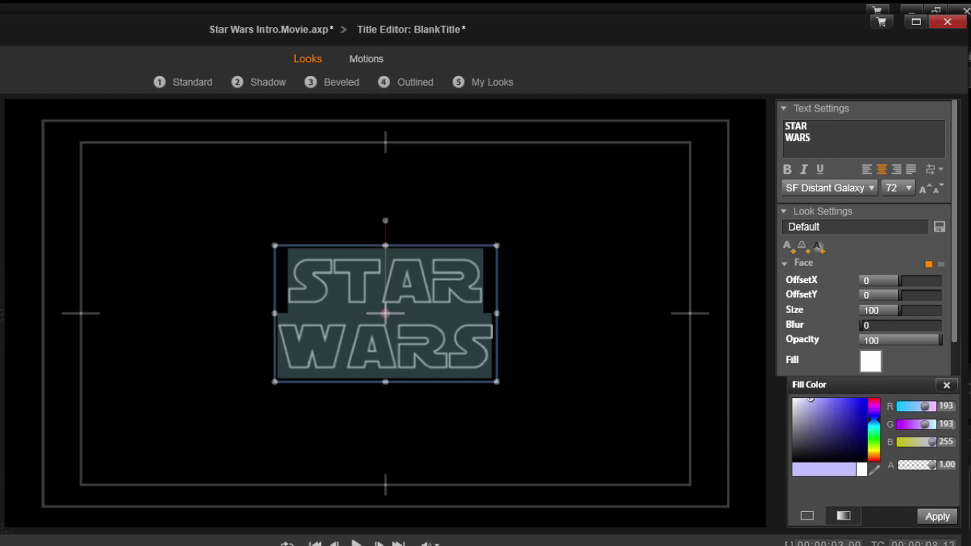
{"action": "double_click", "coordinate": [951, 441]}
{"action": "type", "text": "31"}
{"action": "key", "text": "Return"}
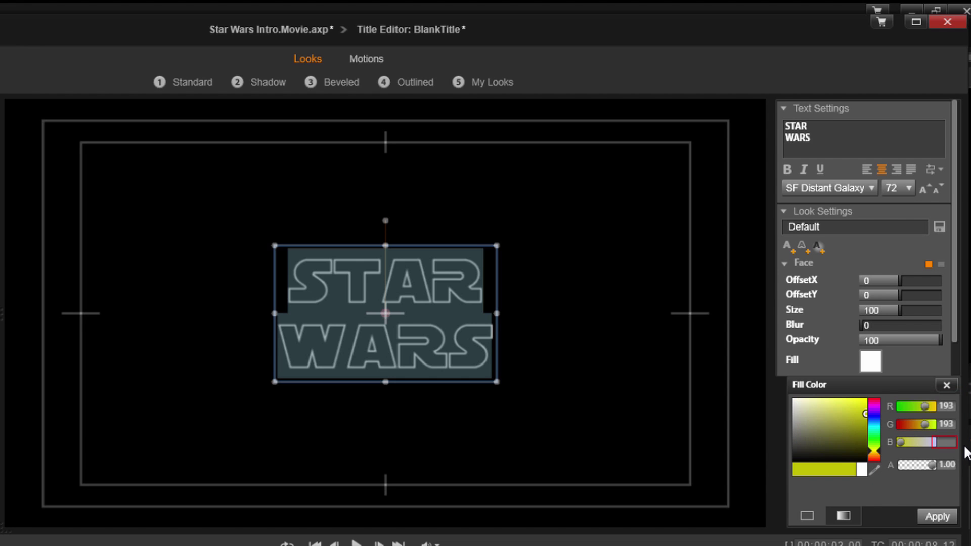
{"action": "left_click", "coordinate": [937, 517]}
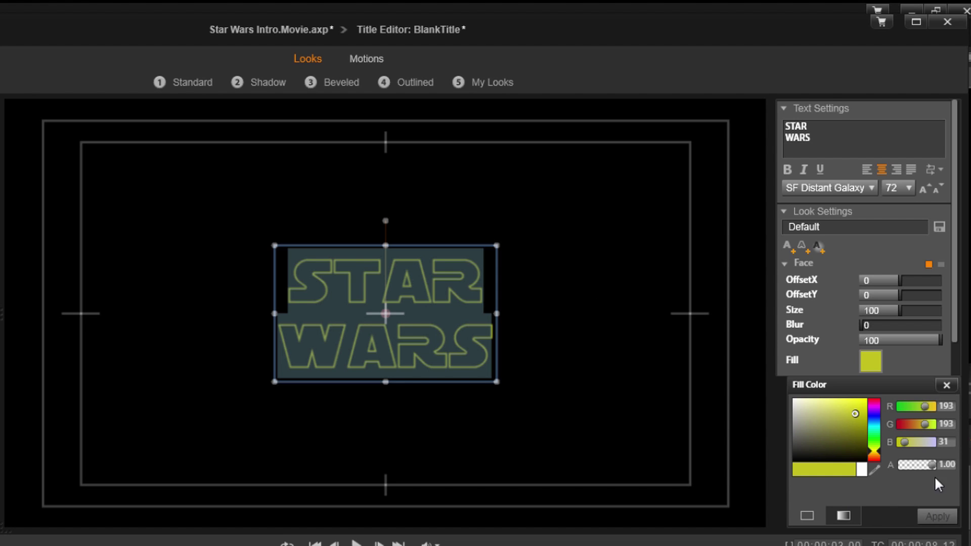
{"action": "left_click", "coordinate": [947, 385]}
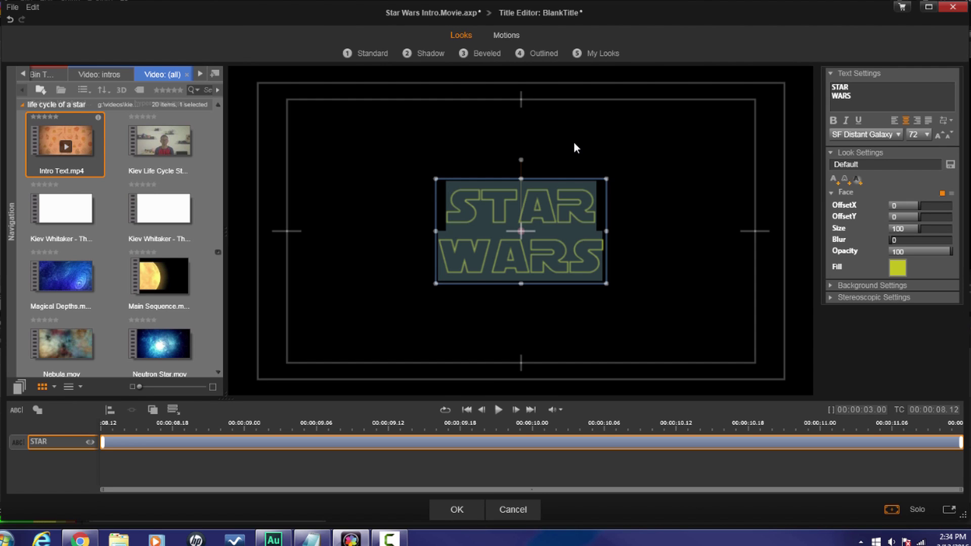
Apply the 02 - Page From Behind entry motion and stretch it to about 00:00:10.00.
{"action": "left_click", "coordinate": [506, 36]}
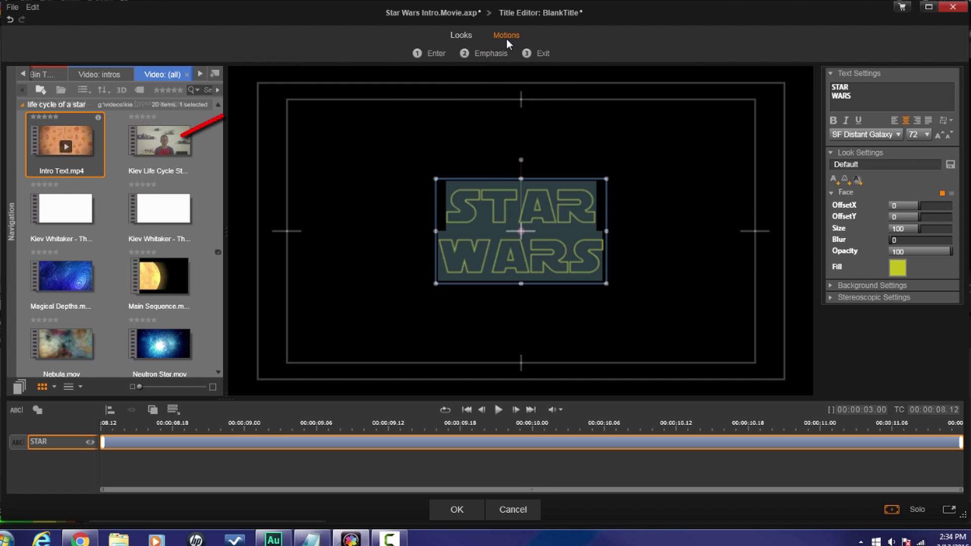
{"action": "left_click", "coordinate": [436, 54]}
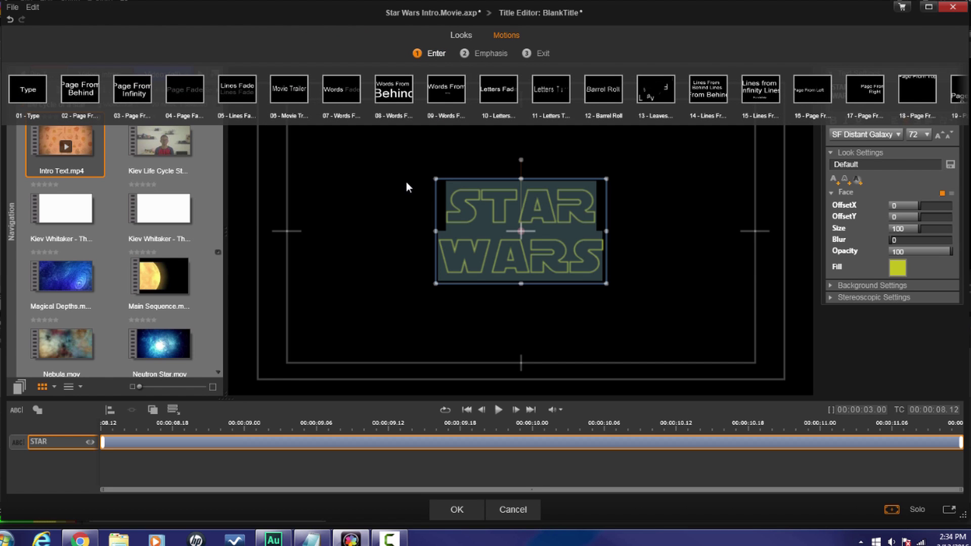
{"action": "left_click", "coordinate": [129, 95]}
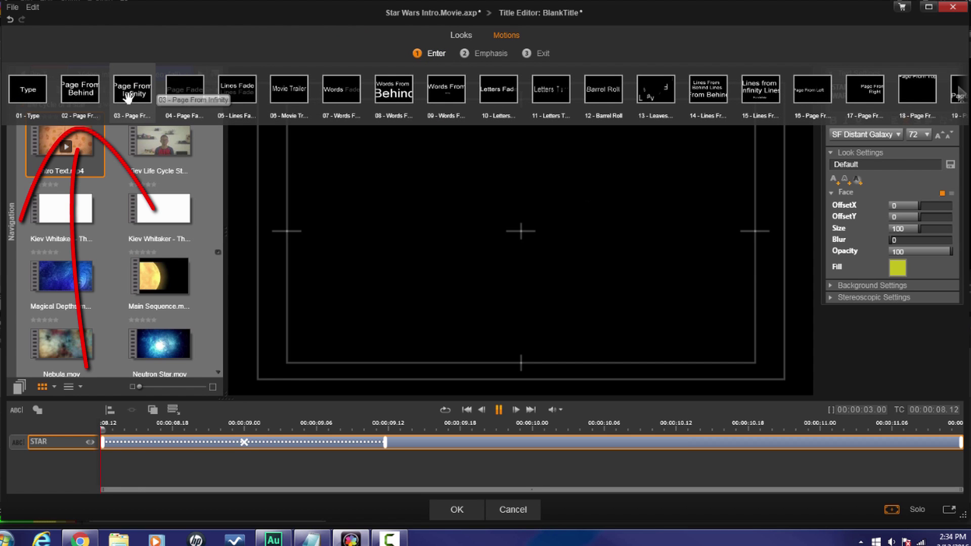
{"action": "left_click", "coordinate": [74, 93]}
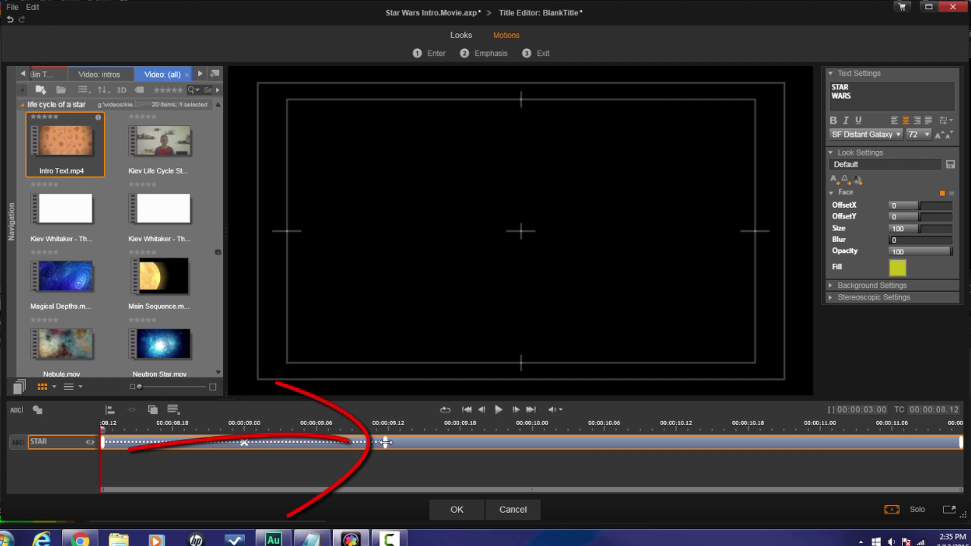
{"action": "left_click_drag", "start_coordinate": [385, 443], "coordinate": [527, 443]}
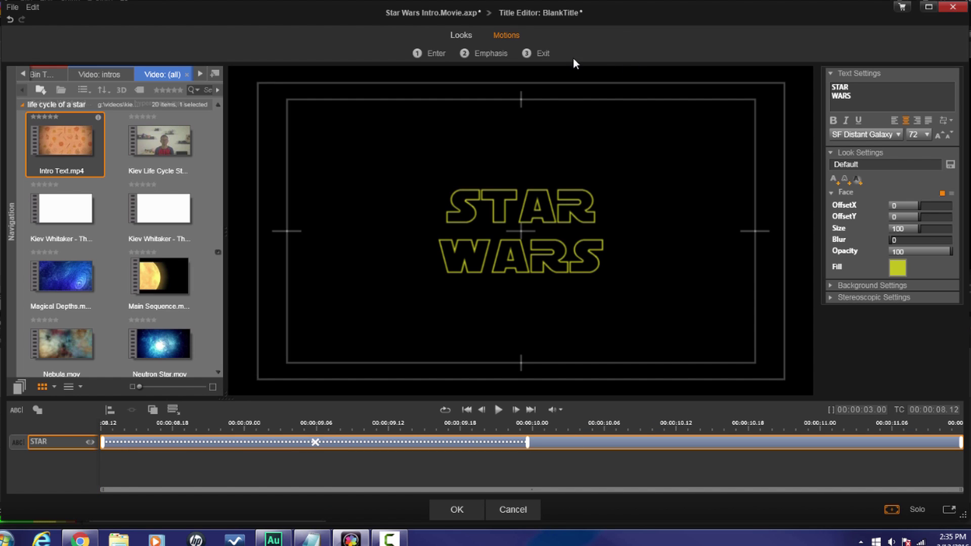
Add the 03 - Page To Infinity exit motion and pull its start back to the entry motion.
{"action": "left_click", "coordinate": [546, 54]}
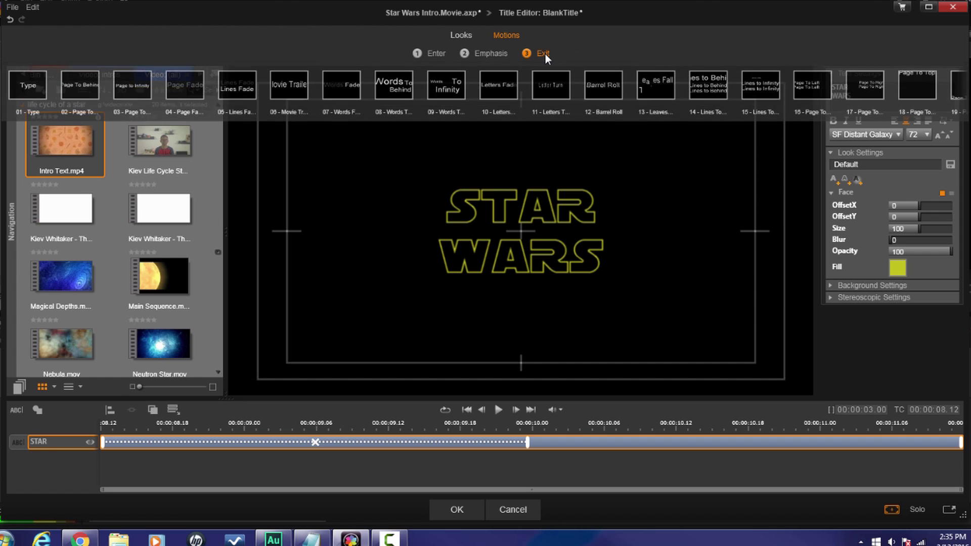
{"action": "left_click", "coordinate": [134, 96]}
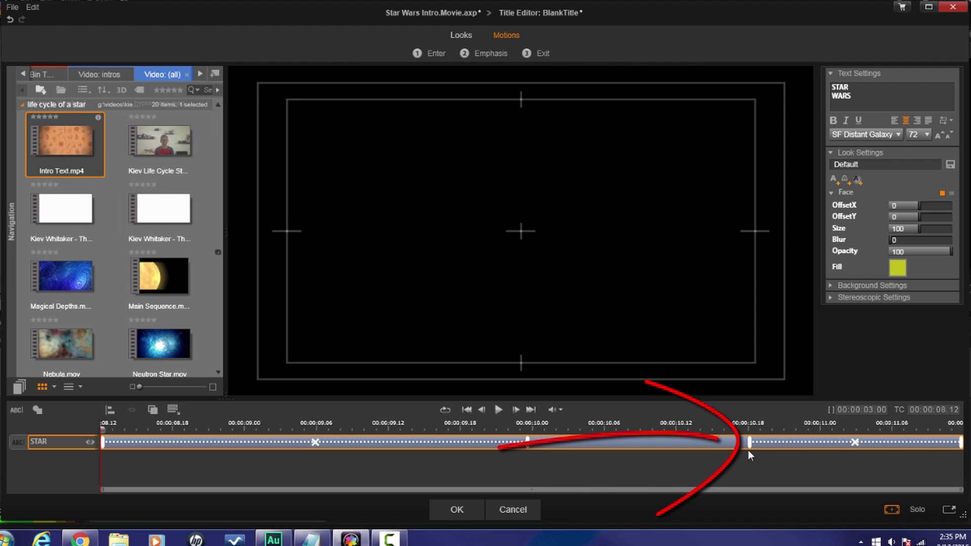
{"action": "left_click_drag", "start_coordinate": [724, 443], "coordinate": [528, 444]}
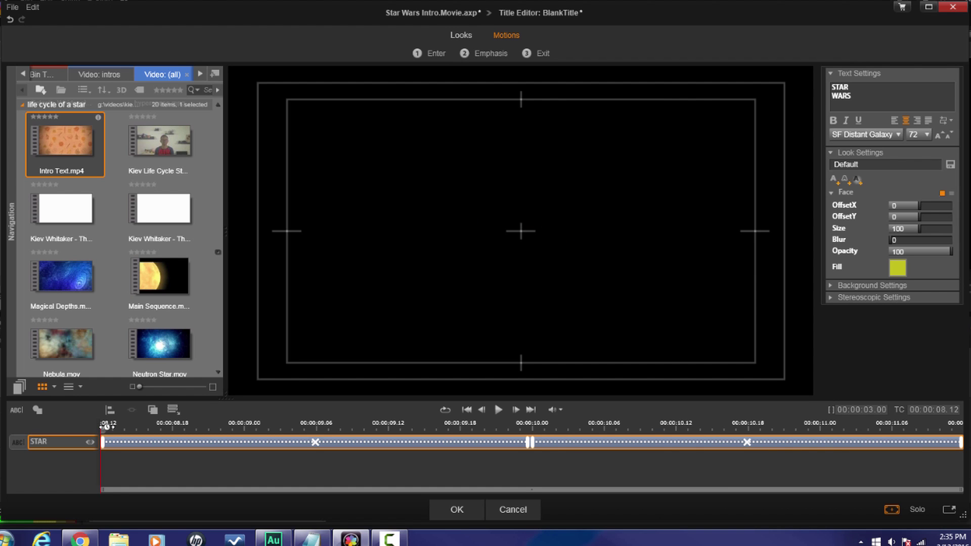
{"action": "left_click_drag", "start_coordinate": [107, 427], "coordinate": [567, 444]}
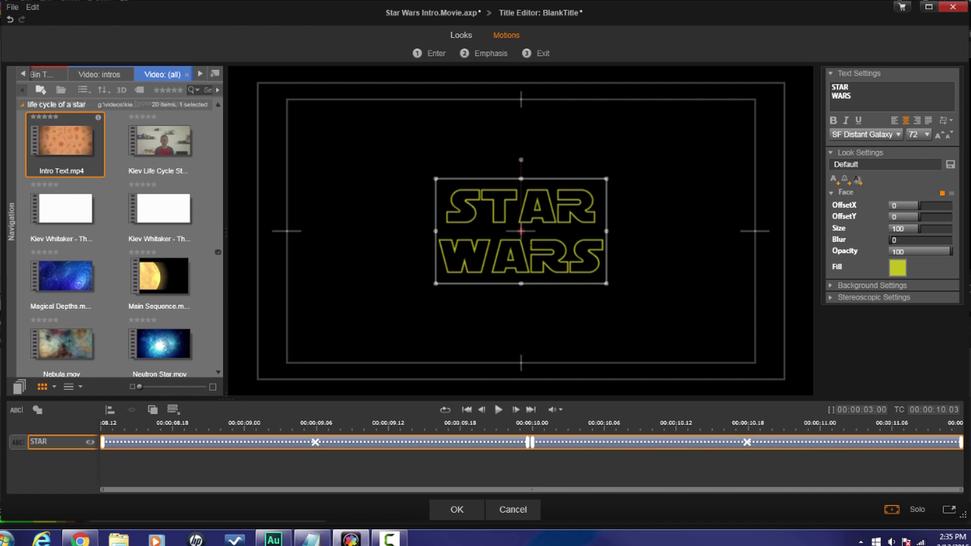
Select WARS in the title text and set the Face OffsetY slider to -4.
{"action": "left_click", "coordinate": [864, 95]}
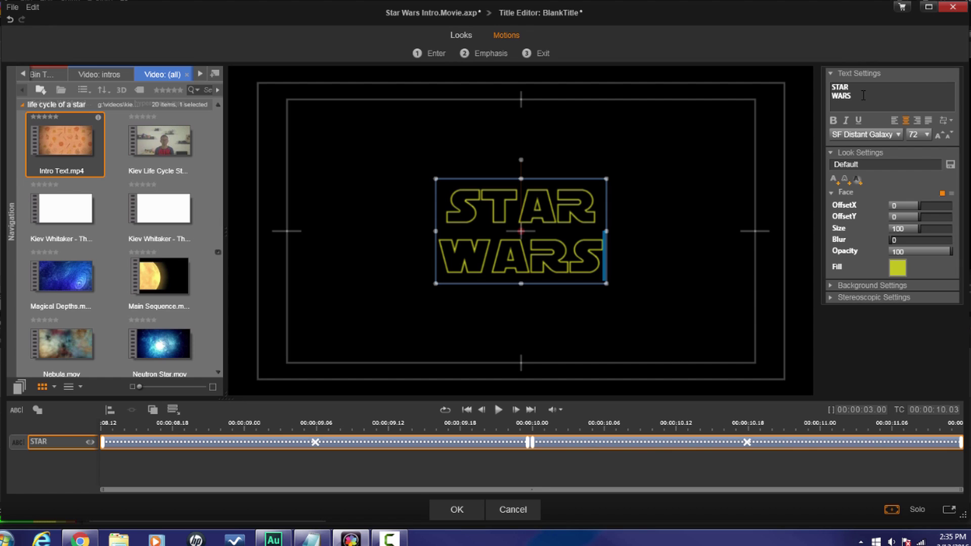
{"action": "left_click_drag", "start_coordinate": [852, 96], "coordinate": [832, 98]}
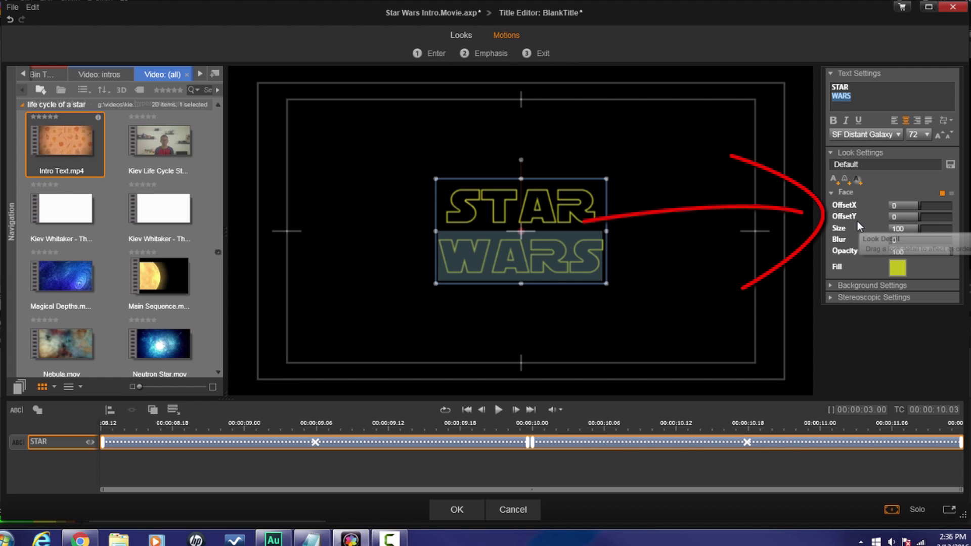
{"action": "left_click", "coordinate": [920, 215]}
{"action": "left_click_drag", "start_coordinate": [919, 215], "coordinate": [916, 215]}
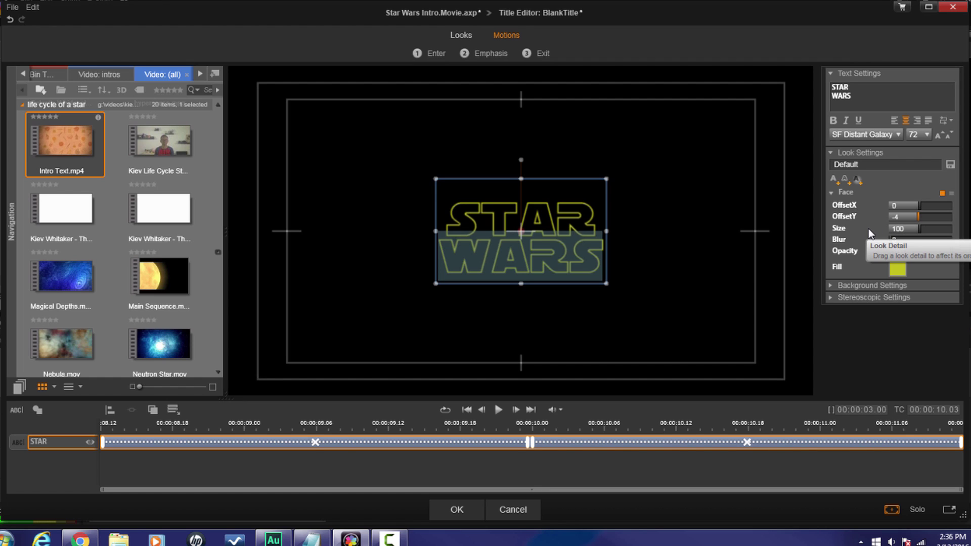
{"action": "left_click", "coordinate": [444, 450]}
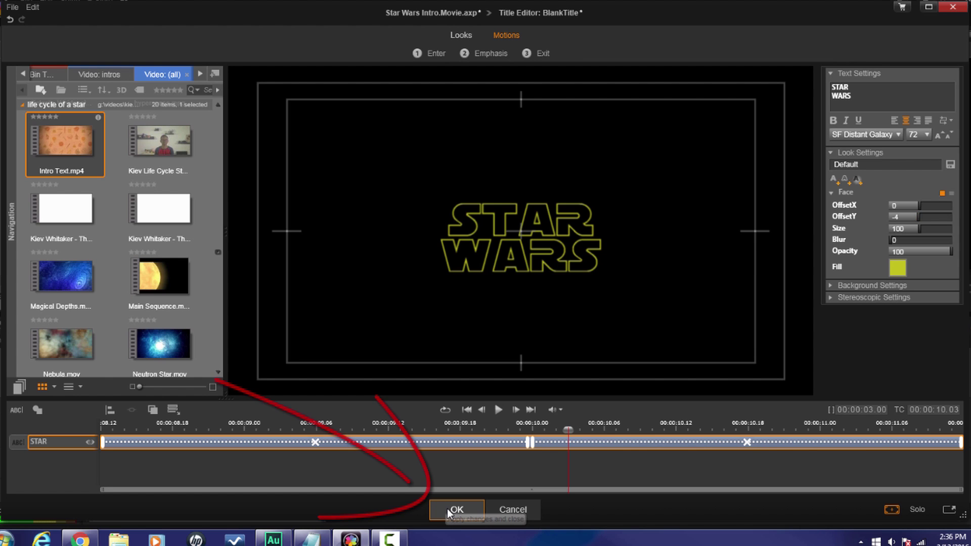
Close the Title Editor with OK and right-click the BlankTitle clip on A/V Track (6).
{"action": "left_click", "coordinate": [447, 509]}
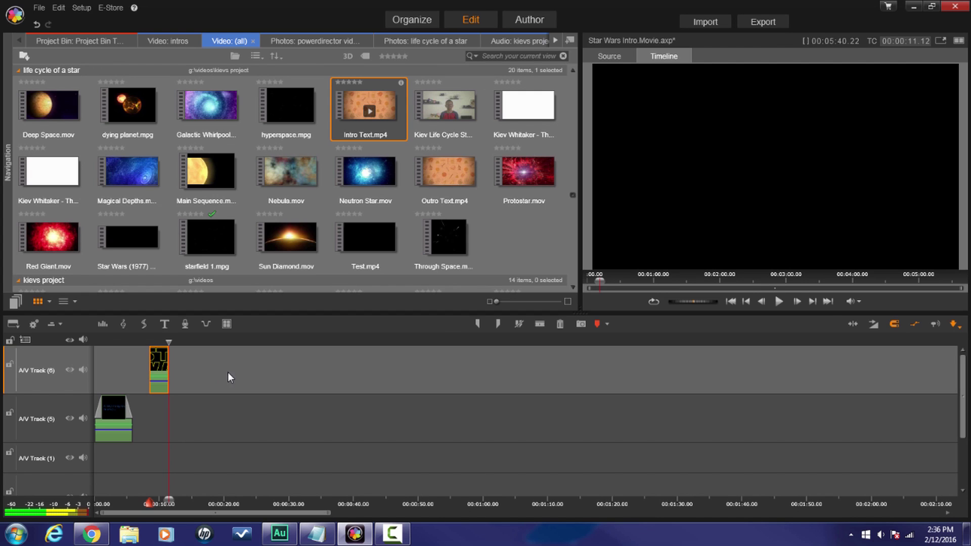
{"action": "right_click", "coordinate": [161, 369]}
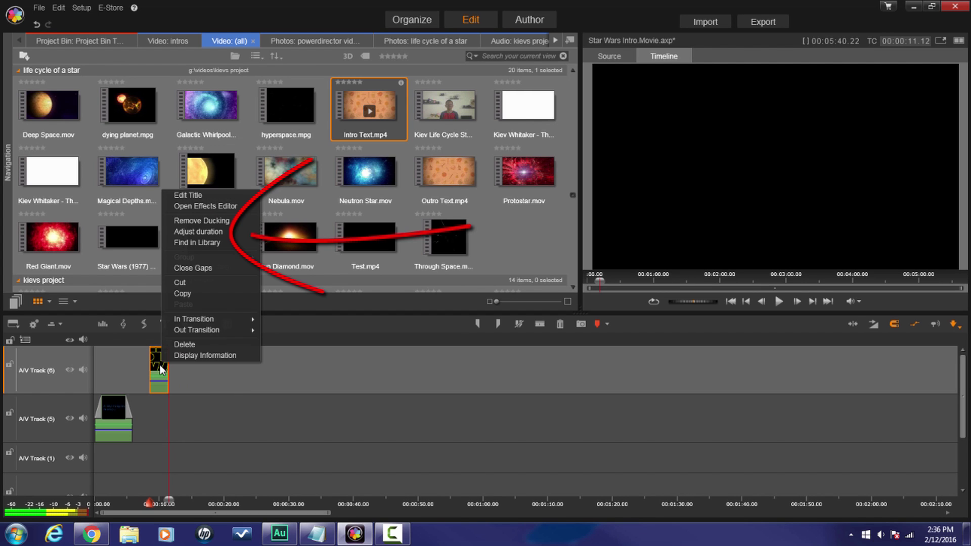
Change the title clip's duration from 3 seconds to 00:00:12.00 in Adjust duration.
{"action": "left_click", "coordinate": [215, 231]}
{"action": "left_click", "coordinate": [234, 230]}
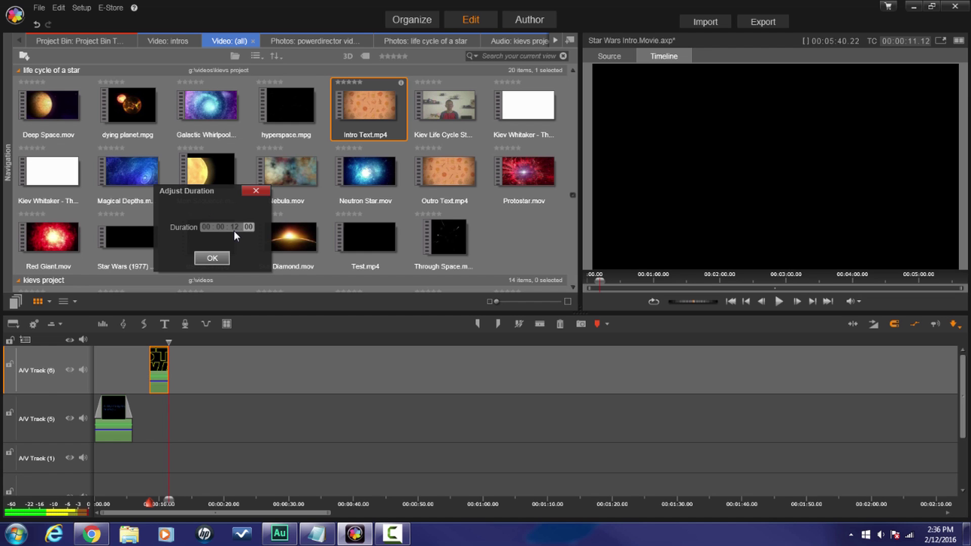
{"action": "key", "text": "Tab"}
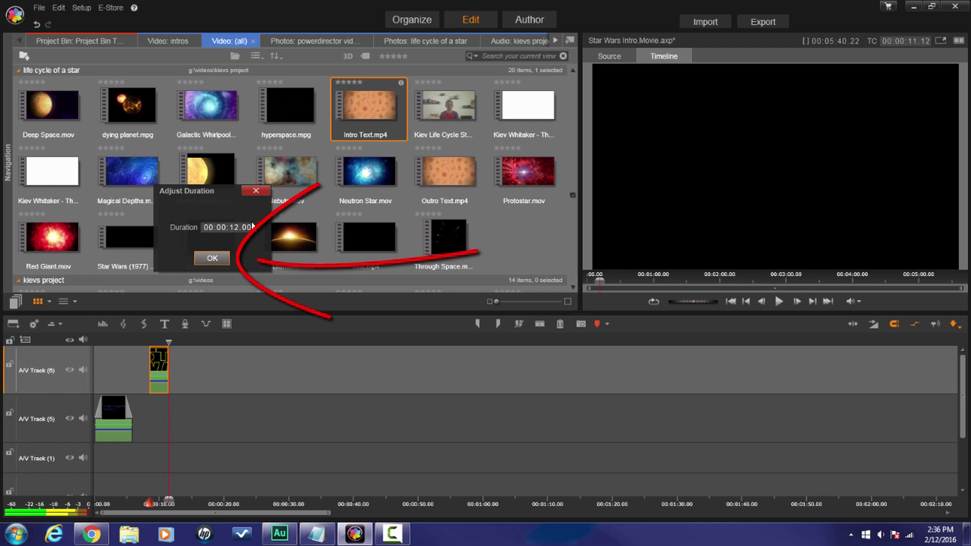
{"action": "left_click", "coordinate": [213, 257]}
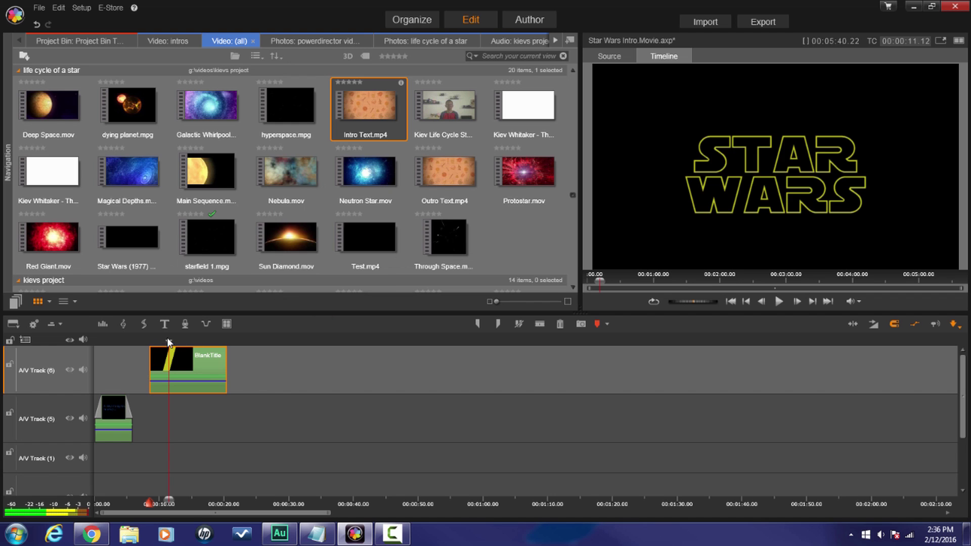
Preview the intro from the start, then step back frame by frame to 00:00:16.02.
{"action": "left_click_drag", "start_coordinate": [171, 341], "coordinate": [187, 431]}
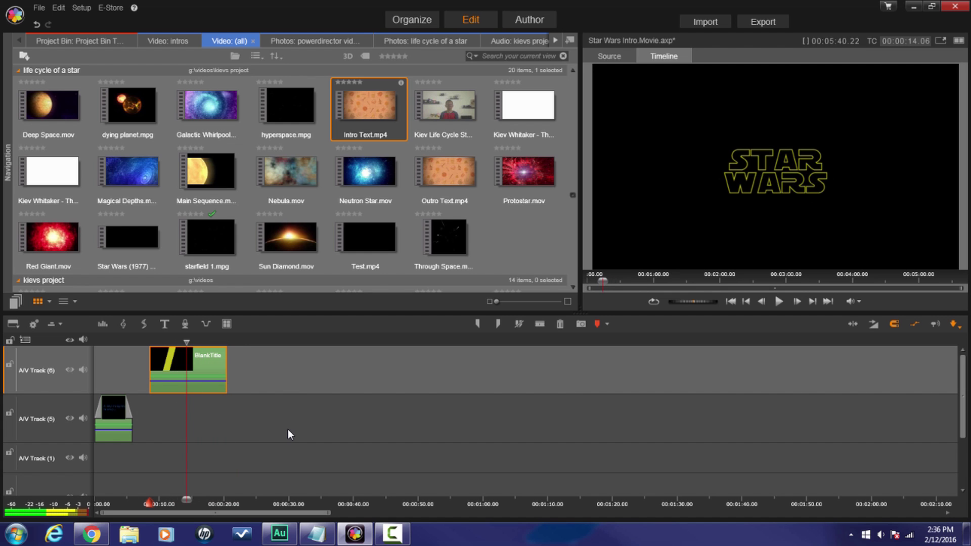
{"action": "left_click", "coordinate": [344, 421]}
{"action": "left_click_drag", "start_coordinate": [186, 344], "coordinate": [200, 342]}
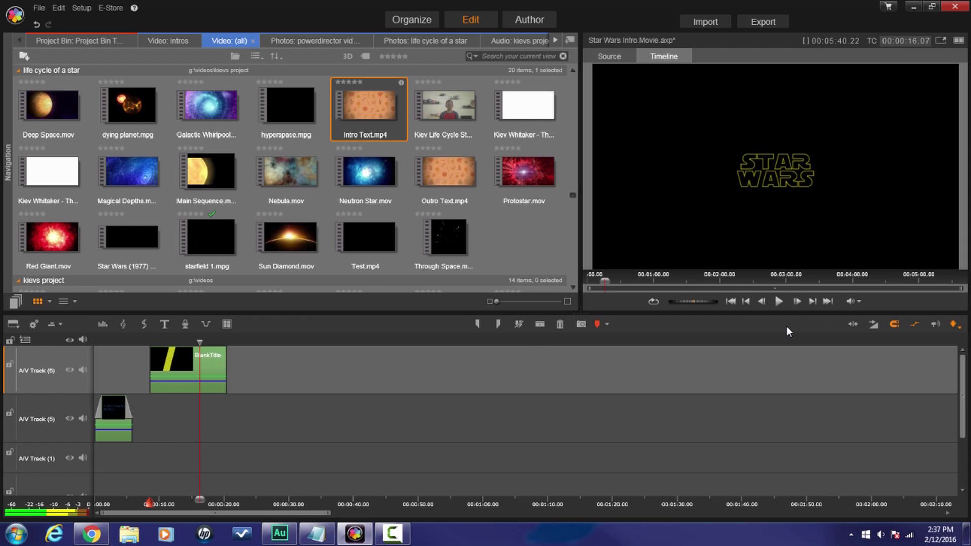
{"action": "left_click", "coordinate": [763, 303]}
{"action": "left_click", "coordinate": [764, 305]}
{"action": "left_click", "coordinate": [764, 305]}
{"action": "left_click", "coordinate": [763, 306]}
{"action": "left_click", "coordinate": [764, 305]}
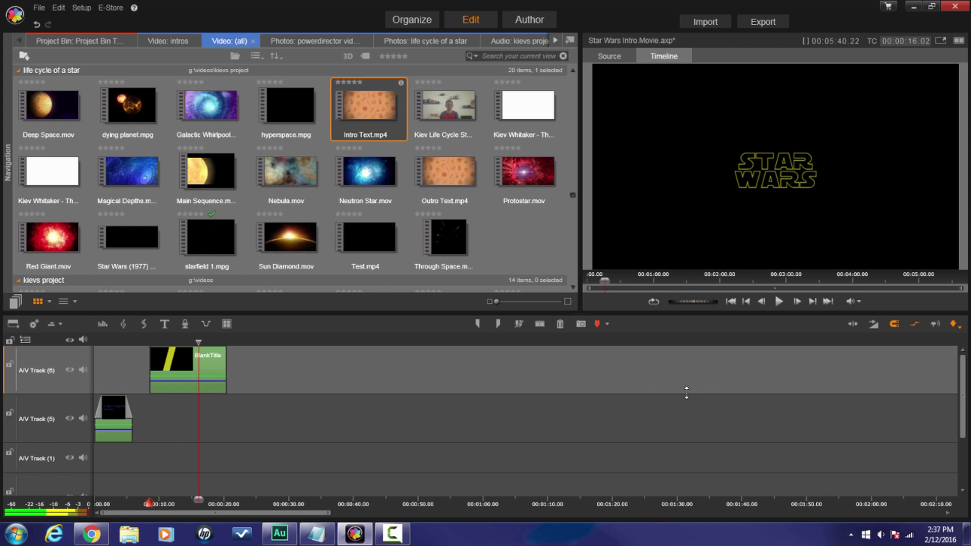
Add a marker at 00:00:16.02 and create a new title on A/V Track (5).
{"action": "left_click", "coordinate": [597, 324]}
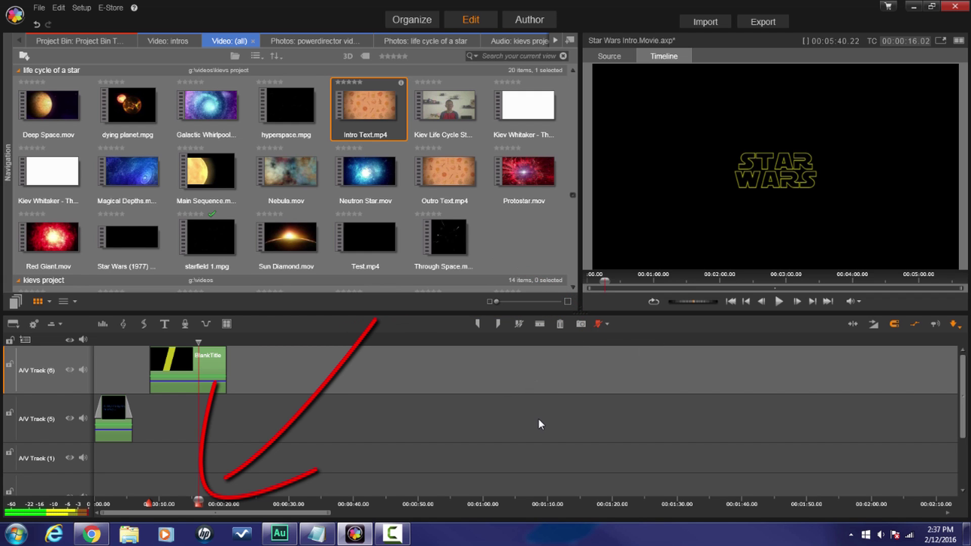
{"action": "left_click", "coordinate": [54, 406]}
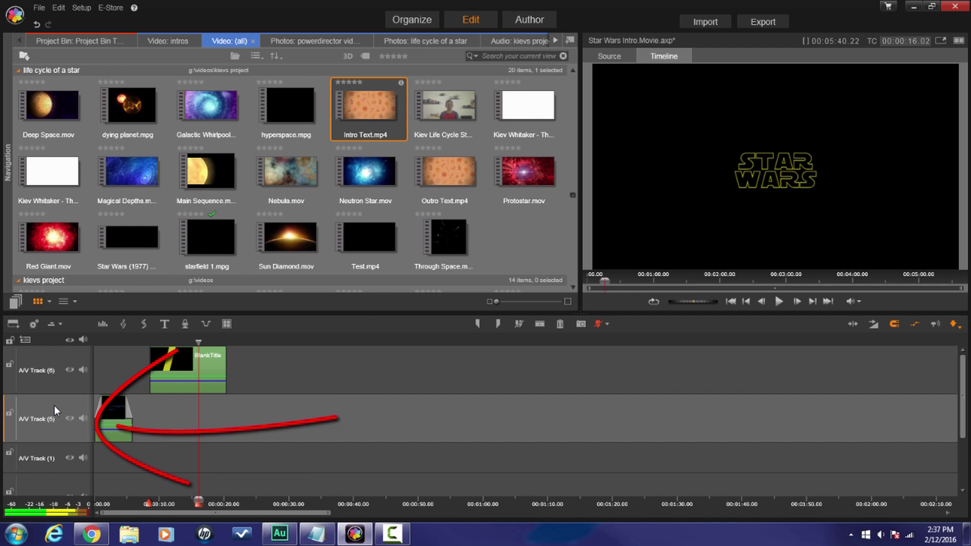
{"action": "left_click", "coordinate": [163, 324]}
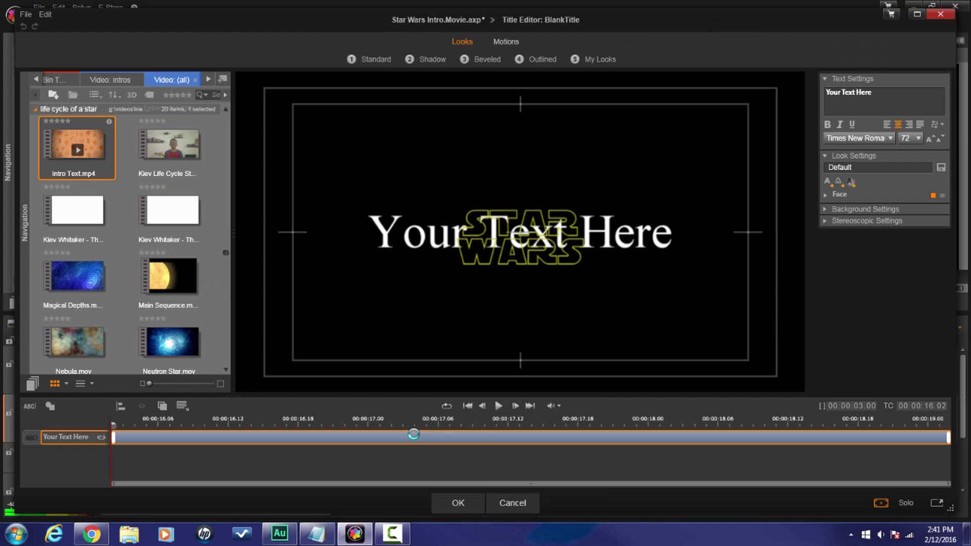
Replace the placeholder with the pasted Star Wars crawl text and justify it.
{"action": "key", "text": "ctrl+a"}
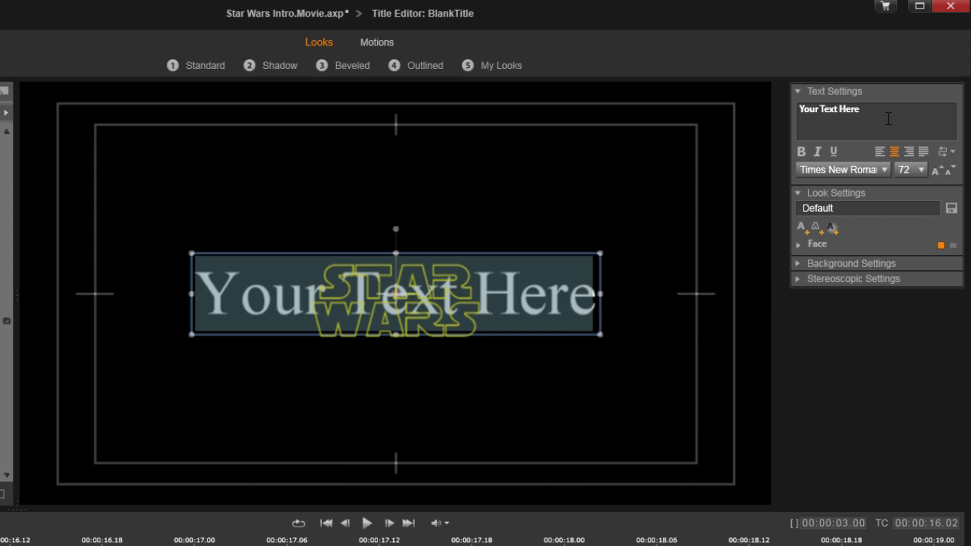
{"action": "left_click", "coordinate": [886, 115]}
{"action": "key", "text": "ctrl+a"}
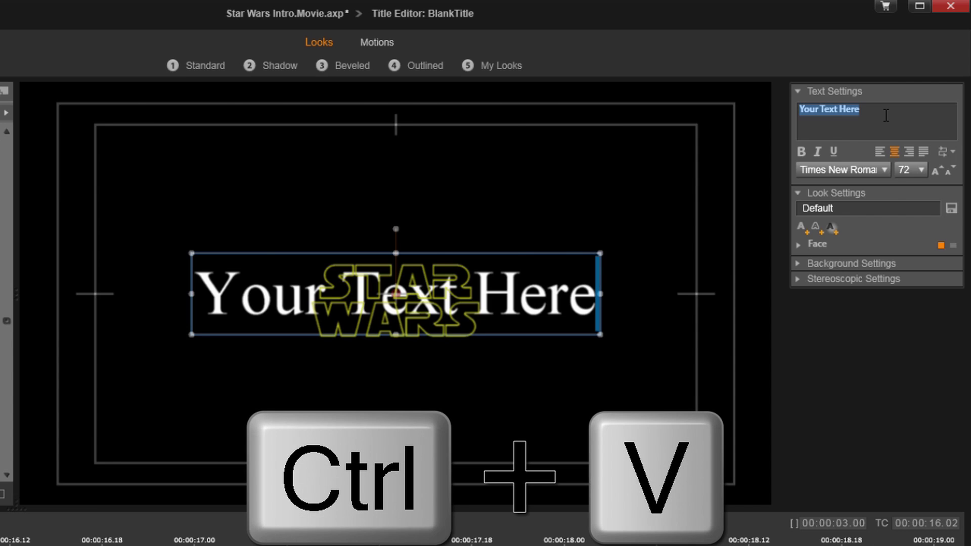
{"action": "key", "text": "ctrl+v"}
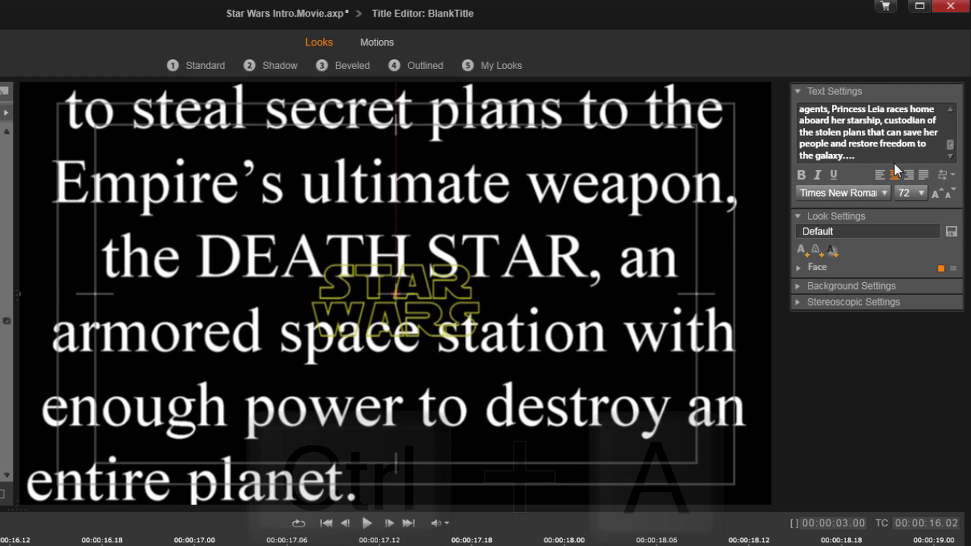
{"action": "key", "text": "ctrl+a"}
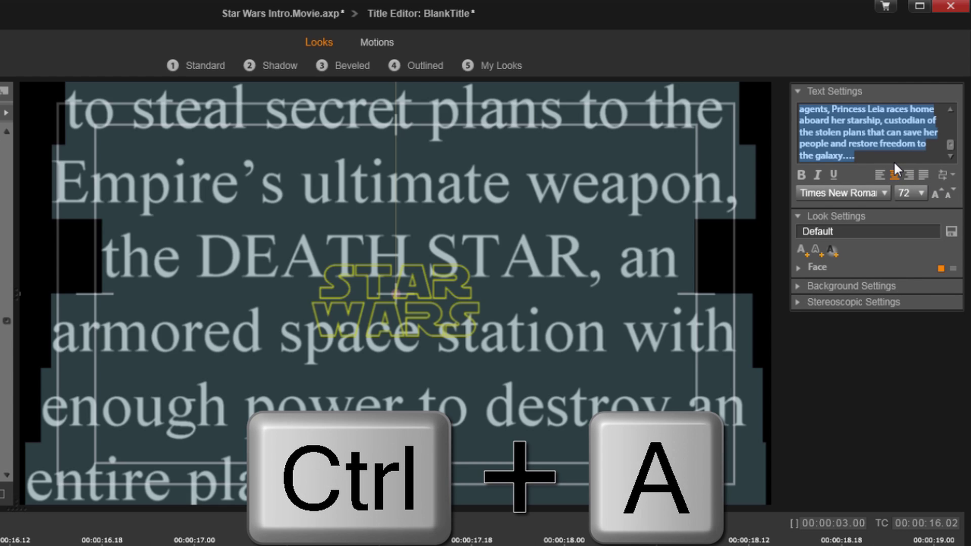
{"action": "left_click", "coordinate": [922, 174]}
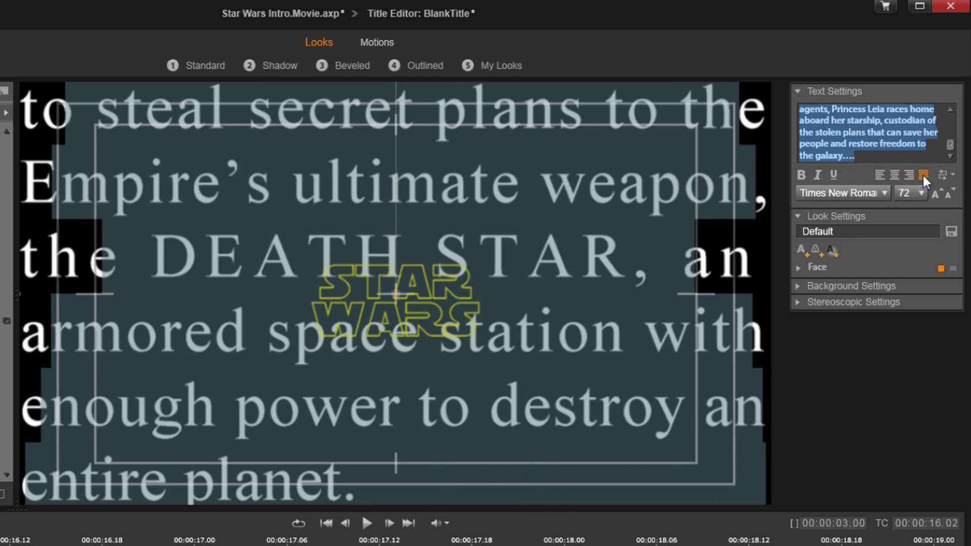
Set the crawl text font to TradeGothic LT at size 18.
{"action": "left_click", "coordinate": [885, 194]}
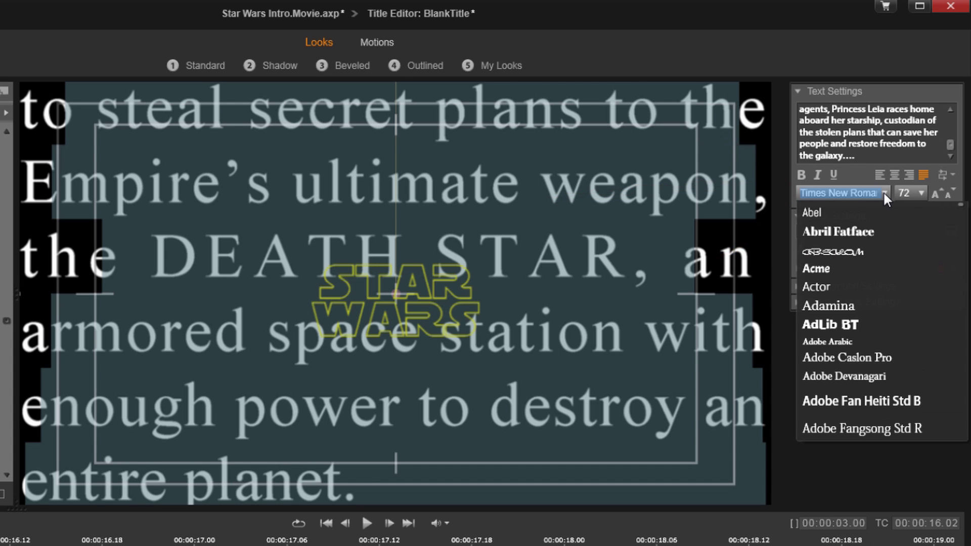
{"action": "type", "text": "t"}
{"action": "scroll", "coordinate": [895, 310], "scroll_direction": "down", "scroll_amount": 3}
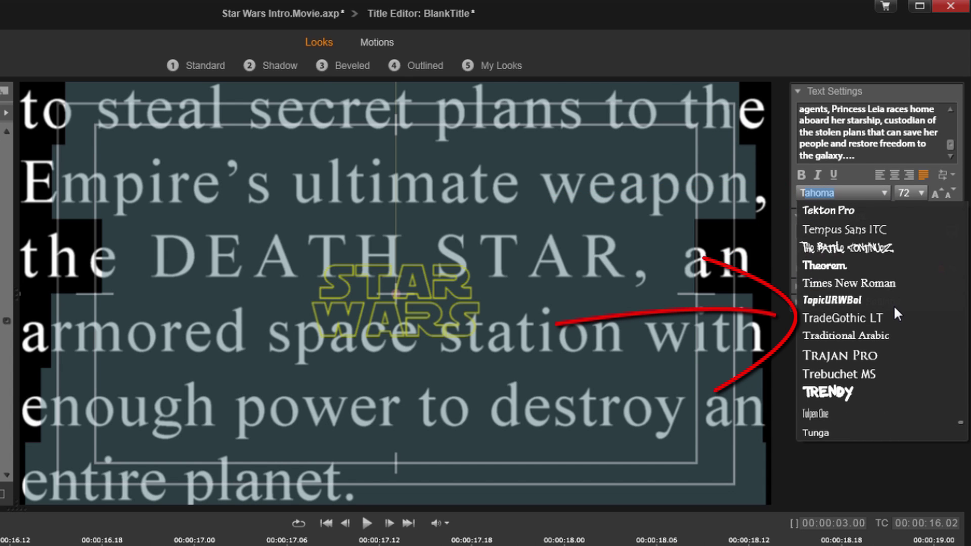
{"action": "left_click", "coordinate": [882, 317]}
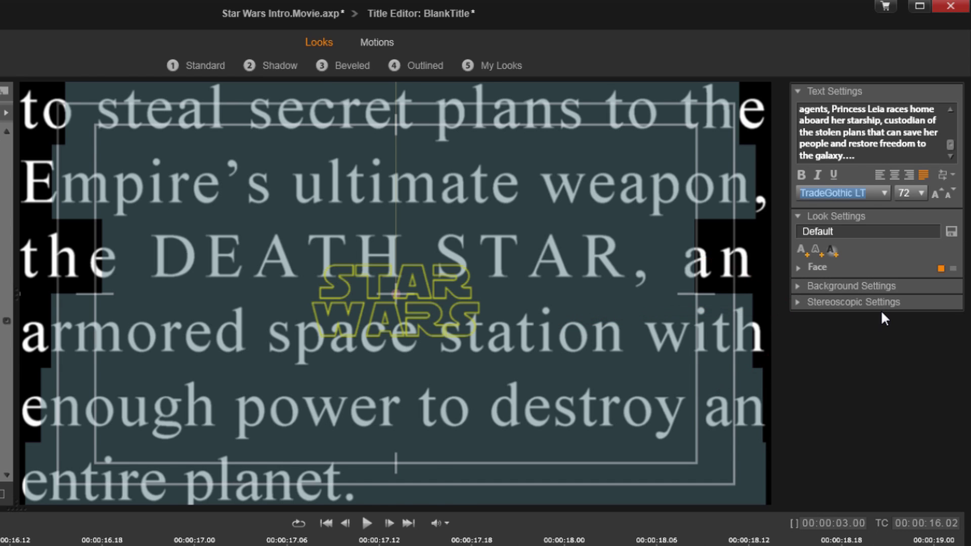
{"action": "left_click", "coordinate": [917, 192]}
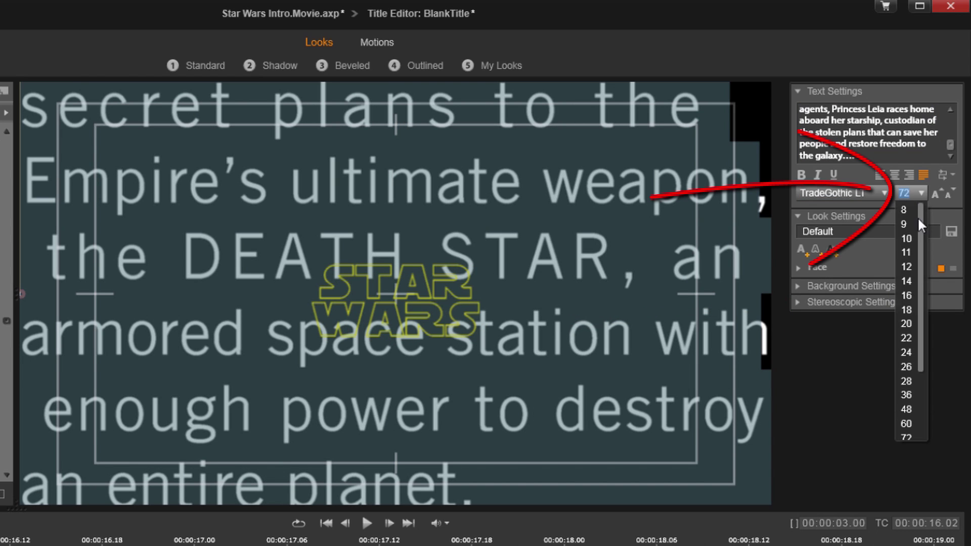
{"action": "left_click", "coordinate": [908, 310]}
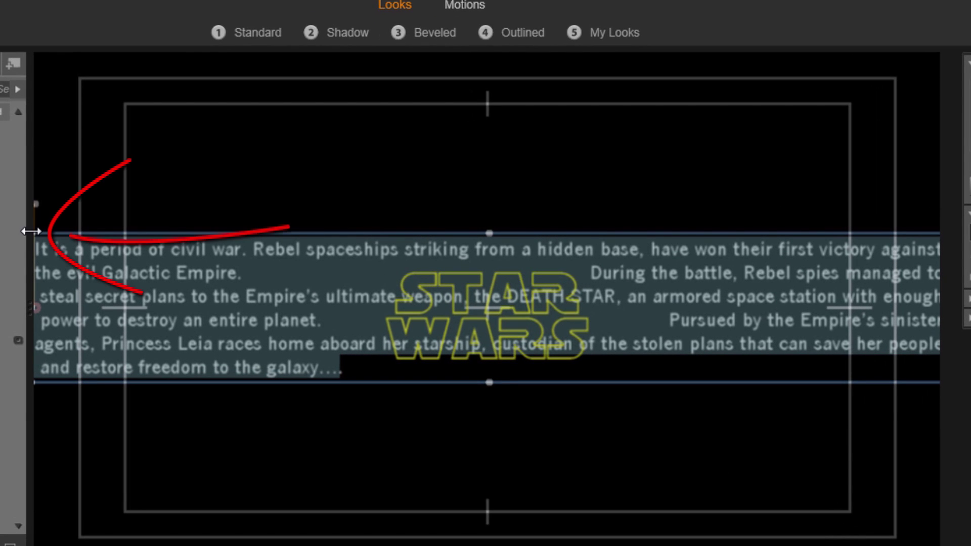
Drag the crawl text box's left and right edges inward to fit the safe area.
{"action": "left_click_drag", "start_coordinate": [36, 241], "coordinate": [41, 241]}
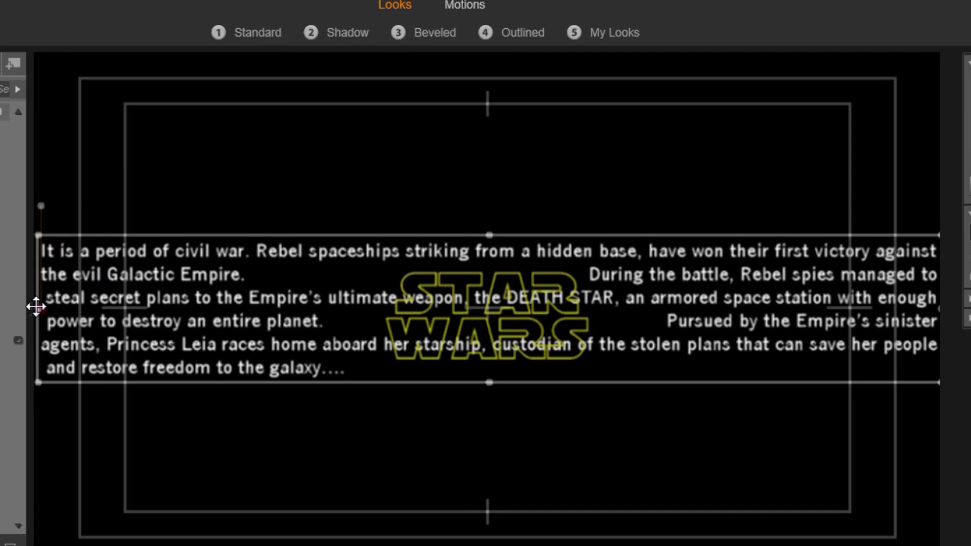
{"action": "left_click_drag", "start_coordinate": [37, 306], "coordinate": [104, 321]}
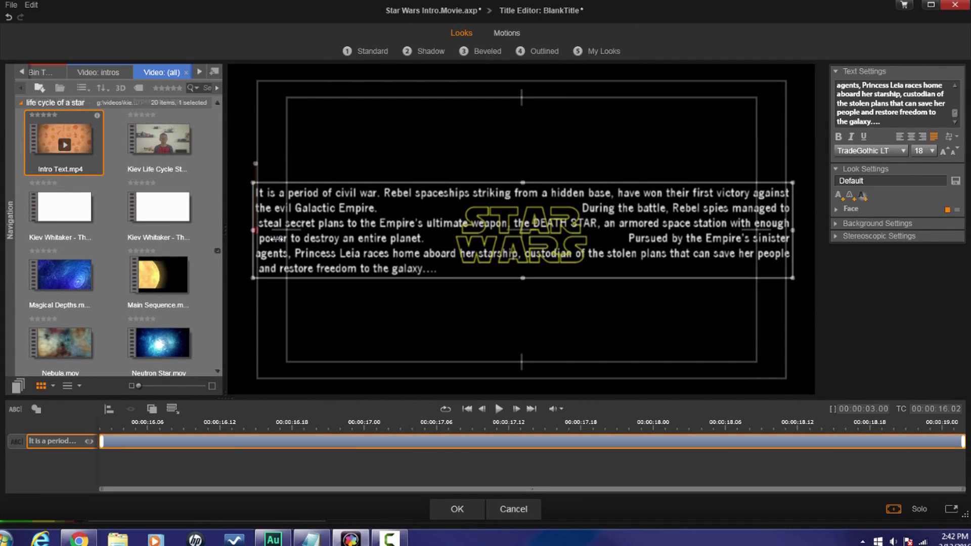
{"action": "left_click_drag", "start_coordinate": [276, 238], "coordinate": [278, 238]}
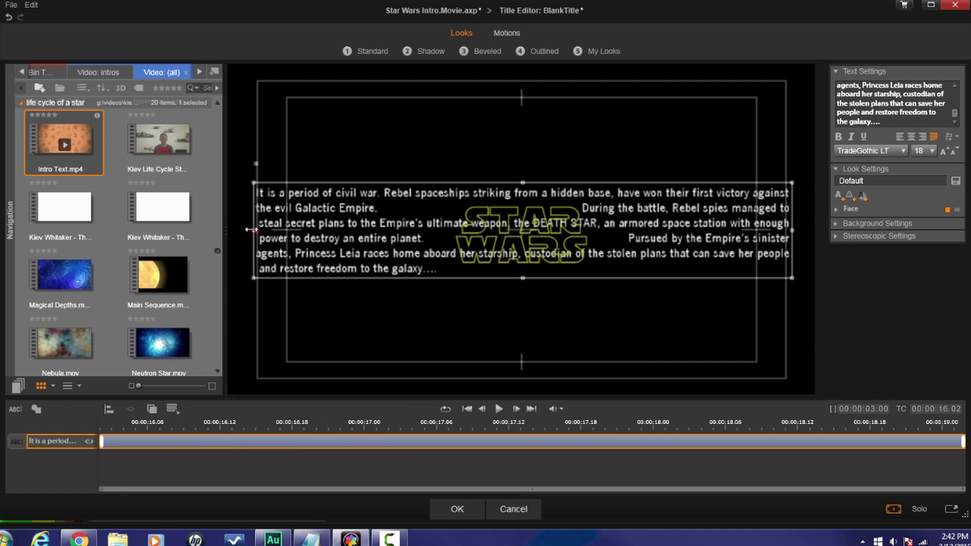
{"action": "left_click_drag", "start_coordinate": [251, 230], "coordinate": [257, 229]}
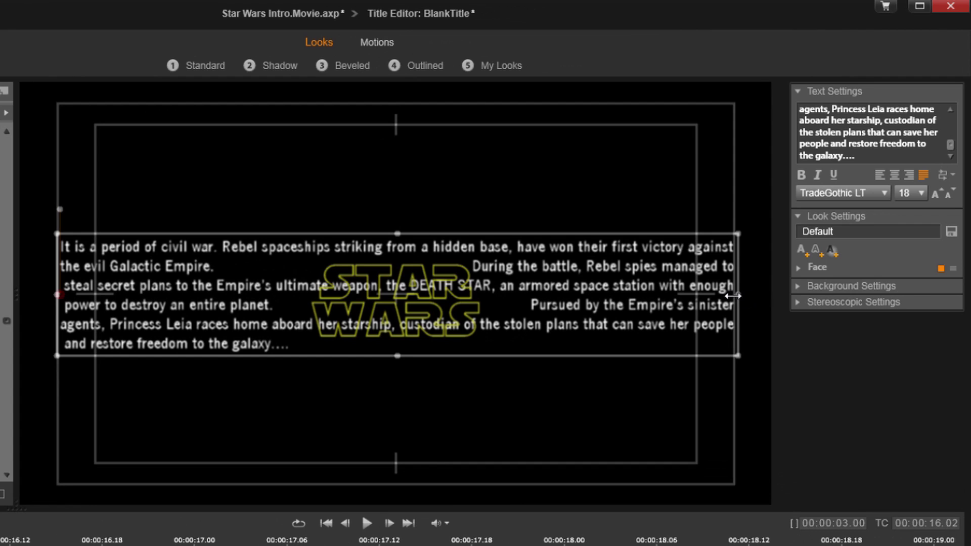
{"action": "left_click_drag", "start_coordinate": [737, 294], "coordinate": [736, 293]}
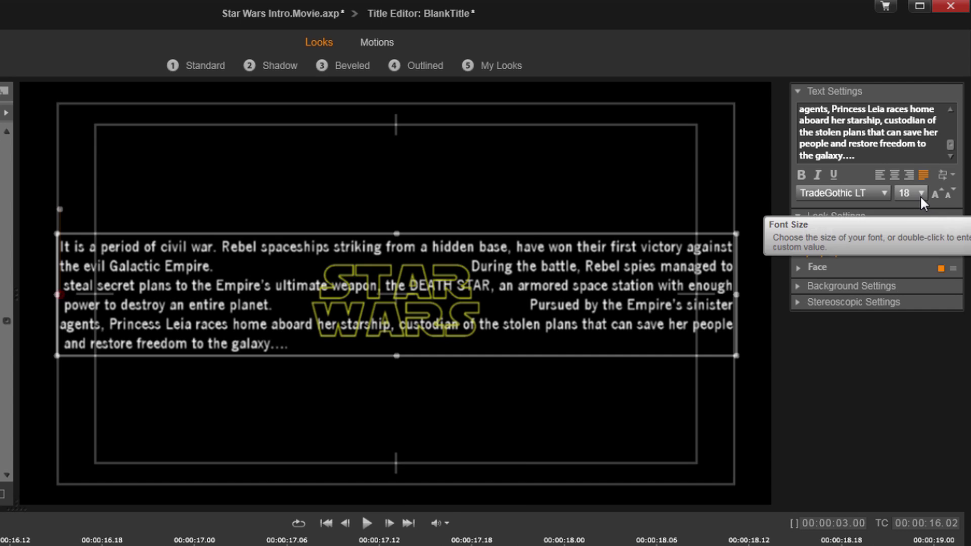
Select all of the crawl text and set its font size to 68.
{"action": "left_click", "coordinate": [911, 152]}
{"action": "key", "text": "ctrl+a"}
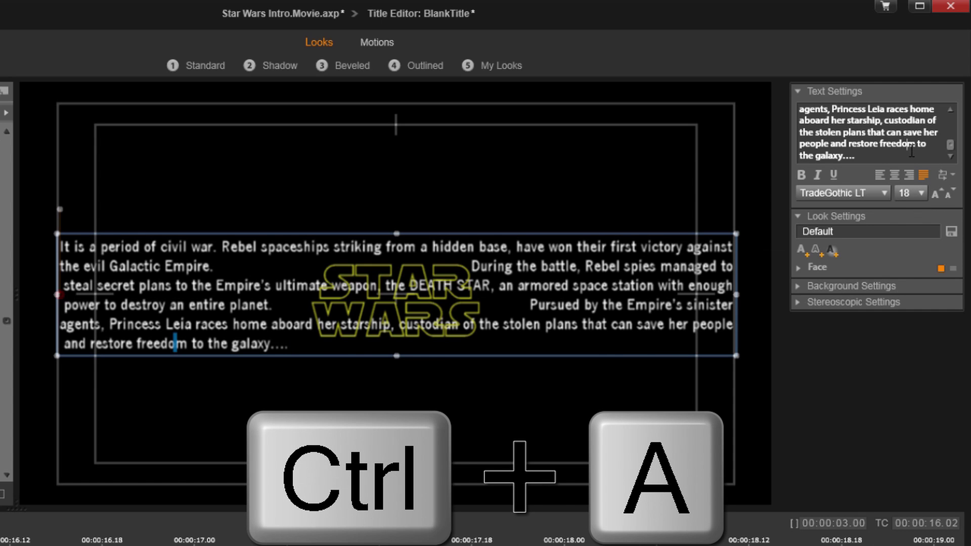
{"action": "key", "text": "ctrl+a"}
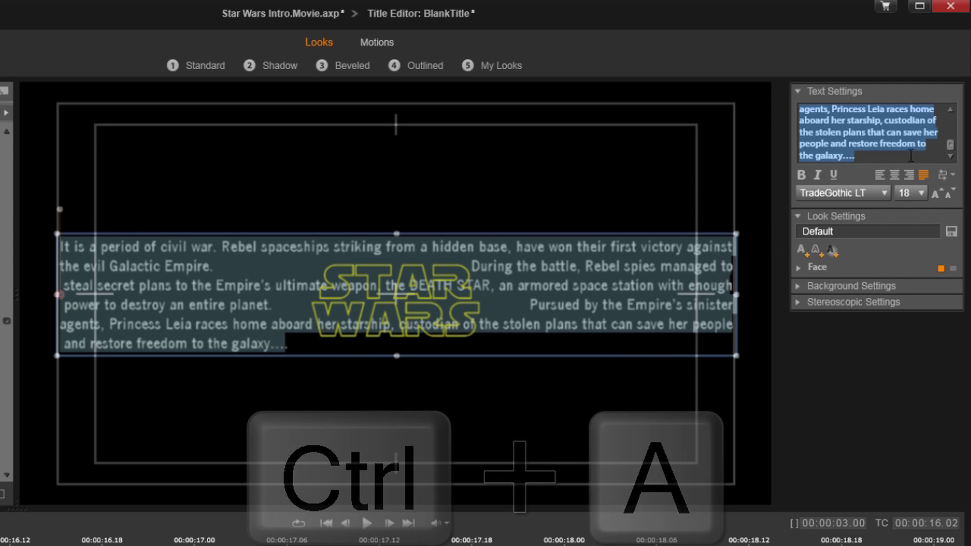
{"action": "left_click", "coordinate": [922, 193]}
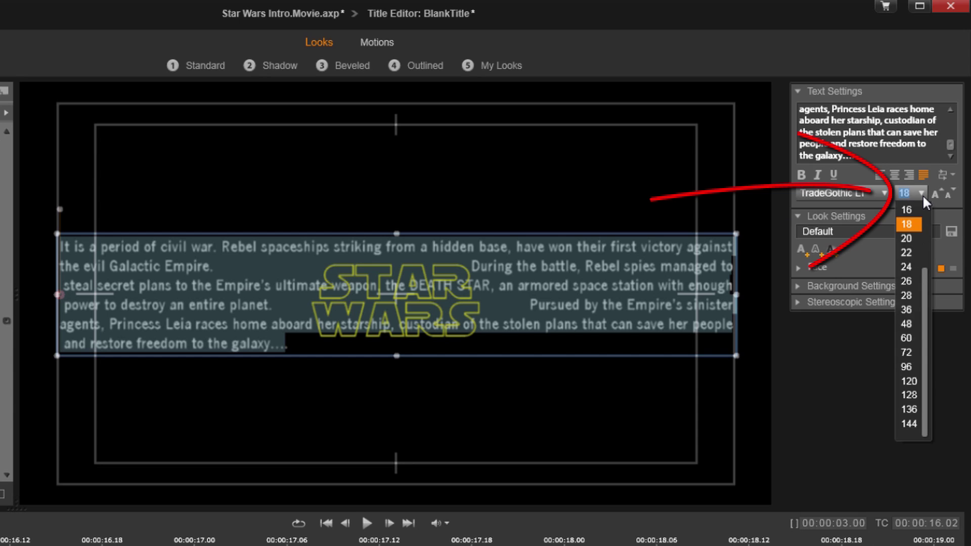
{"action": "type", "text": "6"}
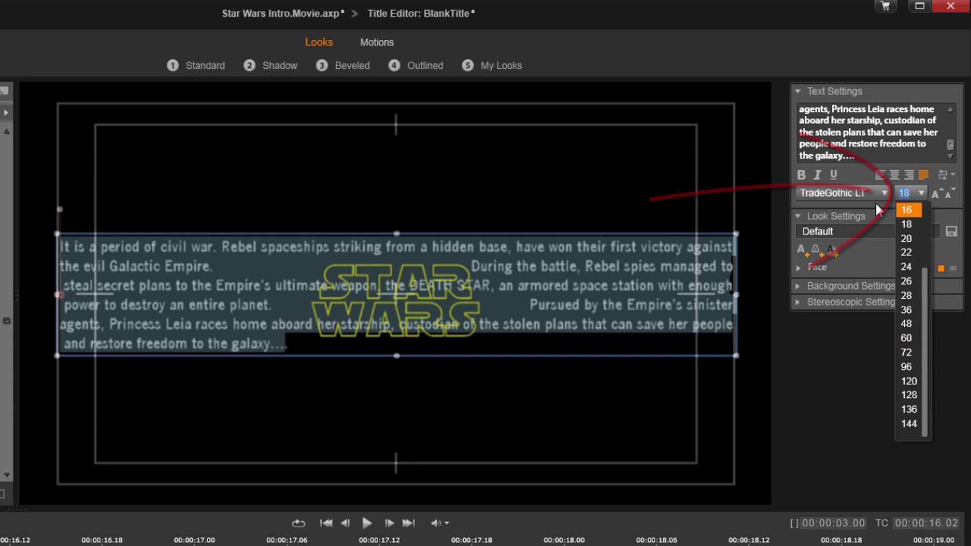
{"action": "key", "text": "Return"}
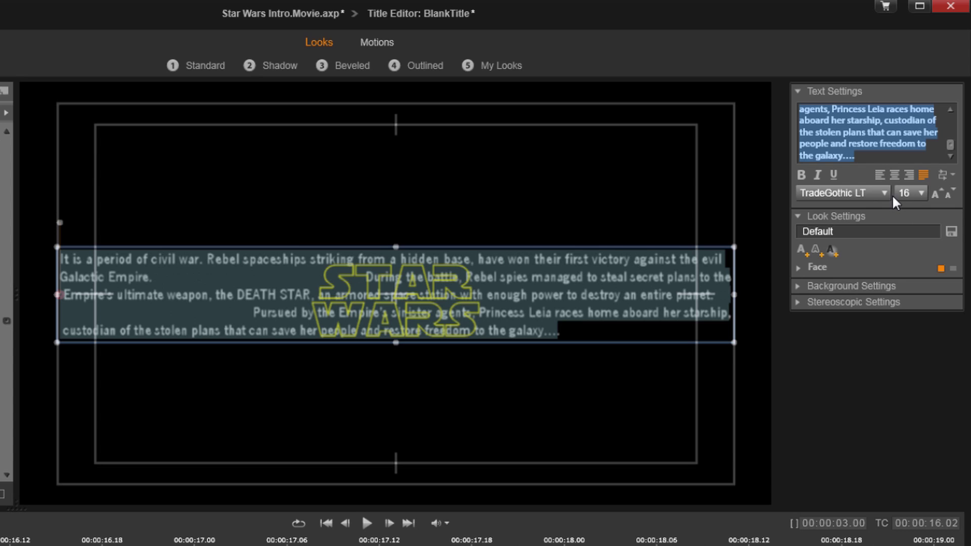
{"action": "left_click", "coordinate": [920, 194]}
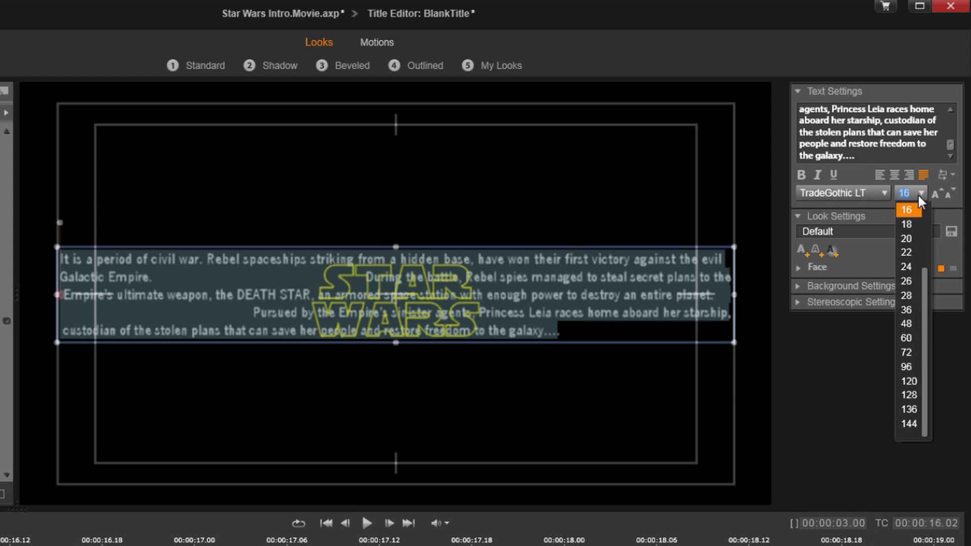
{"action": "type", "text": "68"}
{"action": "key", "text": "Return"}
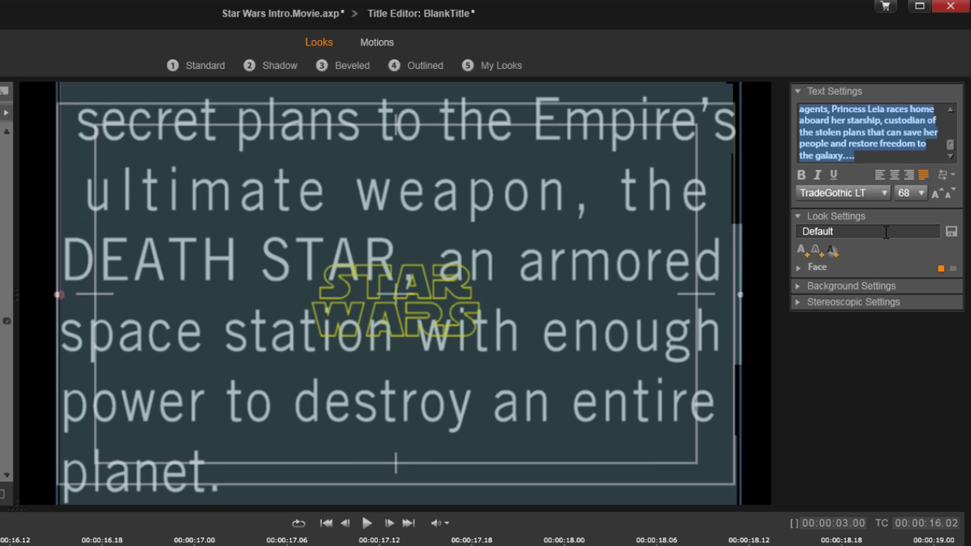
{"action": "left_click", "coordinate": [881, 428]}
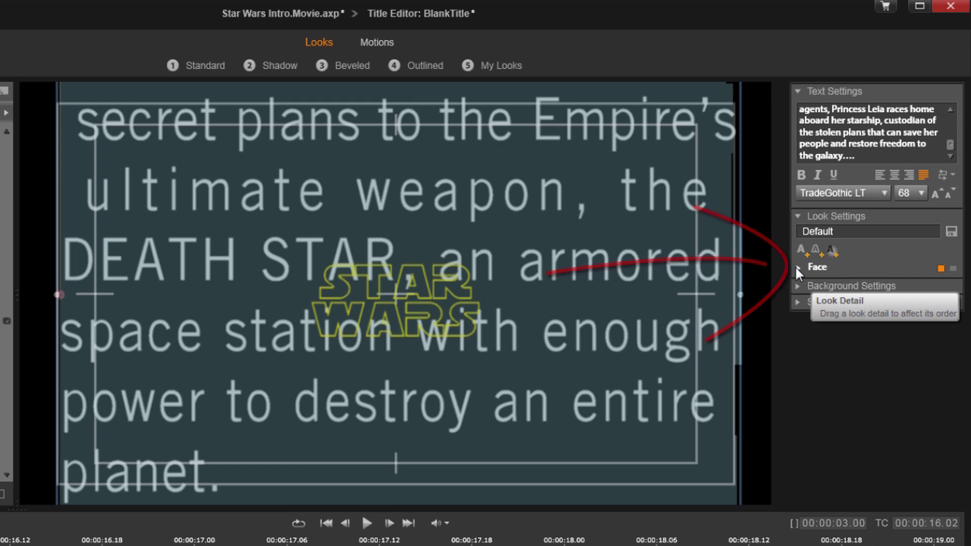
Give the crawl text's Face a yellow fill of R 193, G 193, B 31.
{"action": "left_click", "coordinate": [797, 267]}
{"action": "left_click", "coordinate": [797, 267]}
{"action": "left_click", "coordinate": [880, 365]}
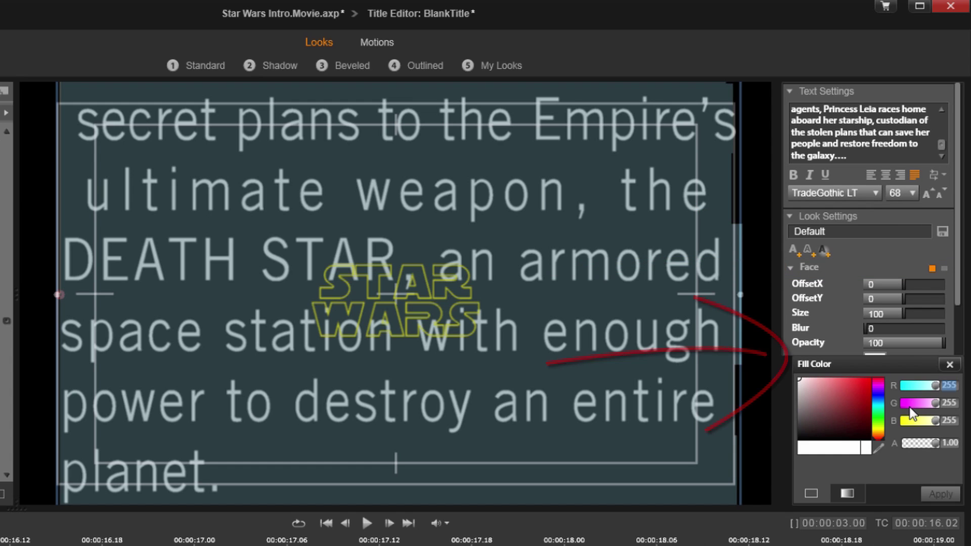
{"action": "left_click_drag", "start_coordinate": [935, 386], "coordinate": [928, 385]}
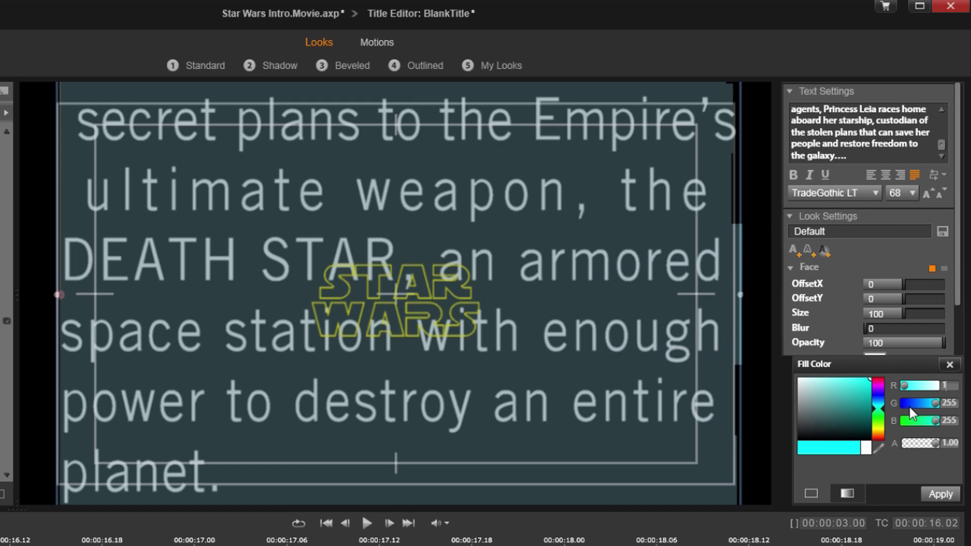
{"action": "left_click", "coordinate": [950, 403]}
{"action": "type", "text": "193"}
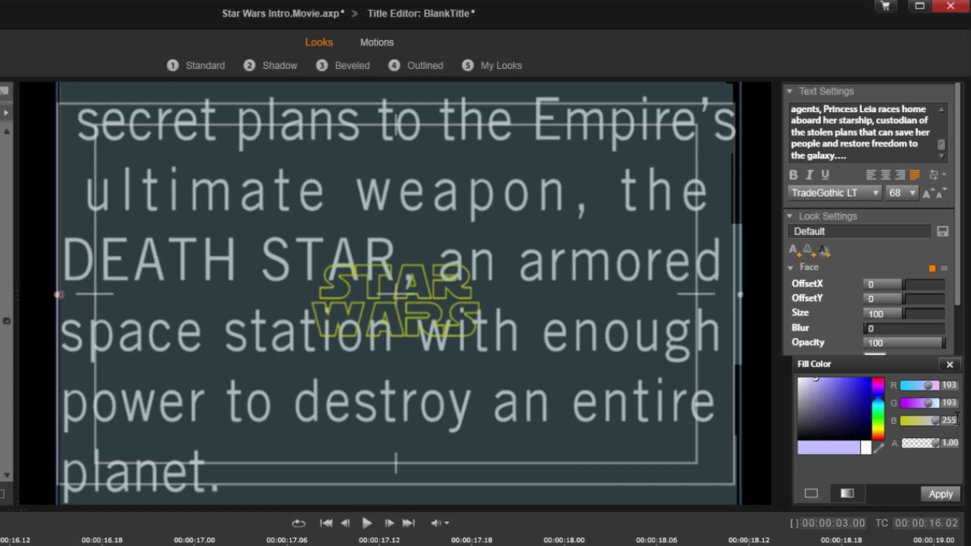
{"action": "type", "text": "31"}
{"action": "key", "text": "Return"}
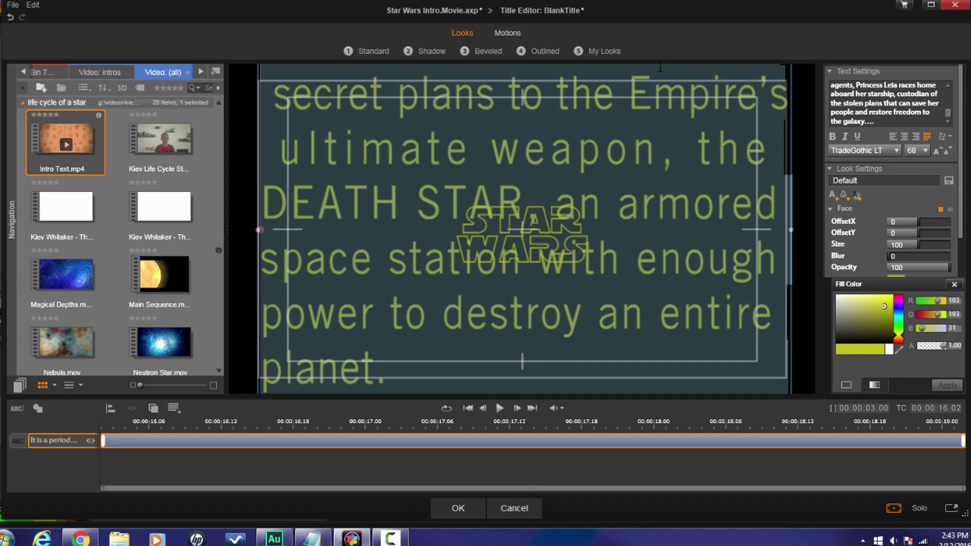
Apply the Emphasis Roll Up motion to the crawl text and scrub to check it.
{"action": "left_click", "coordinate": [503, 32]}
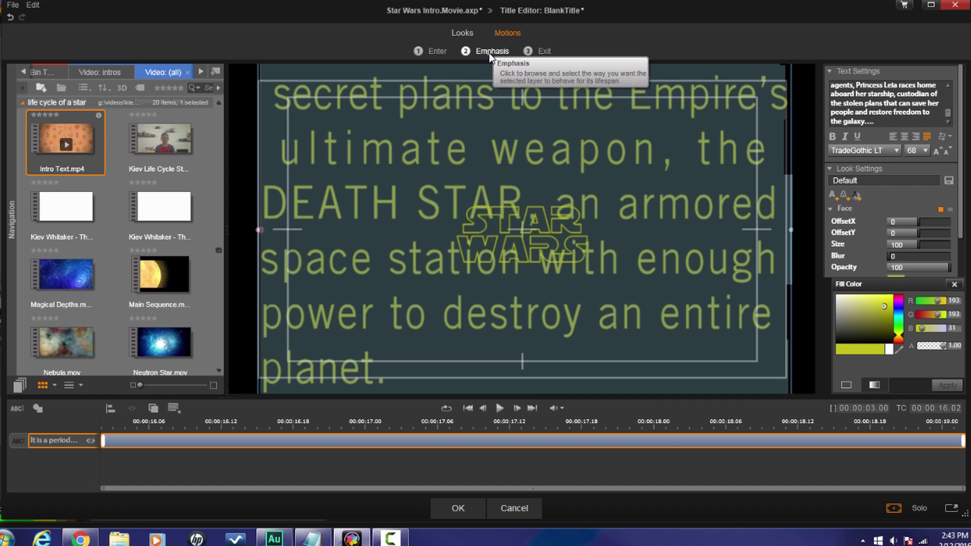
{"action": "left_click", "coordinate": [489, 51]}
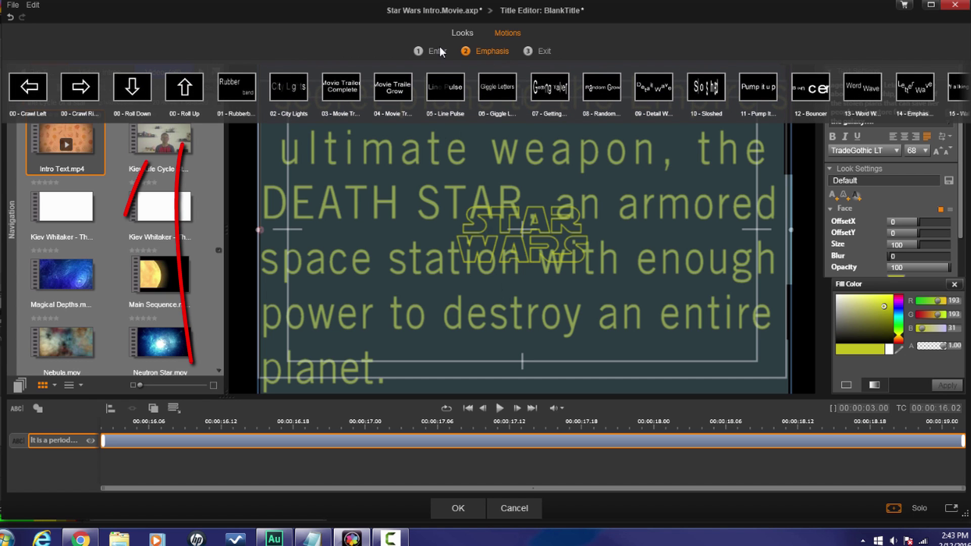
{"action": "left_click", "coordinate": [134, 89]}
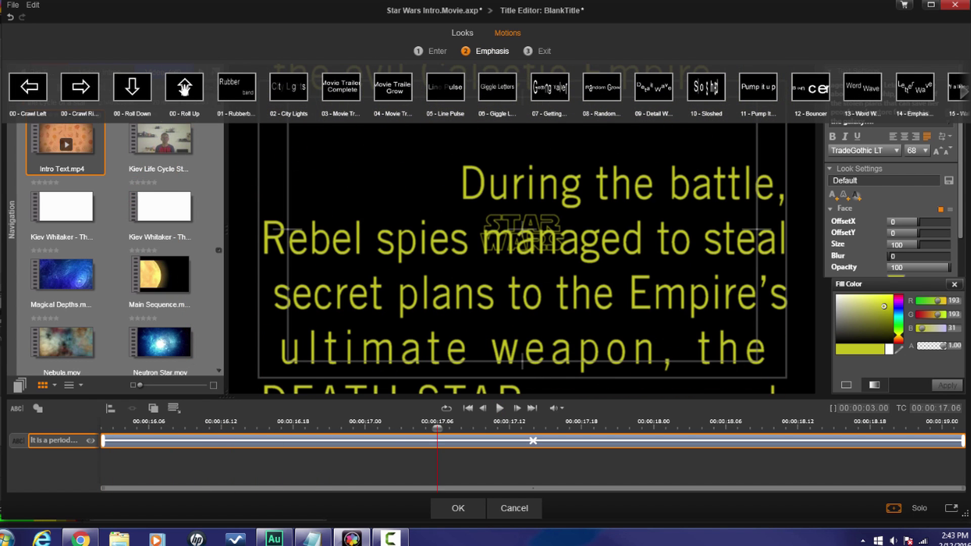
{"action": "left_click", "coordinate": [481, 331]}
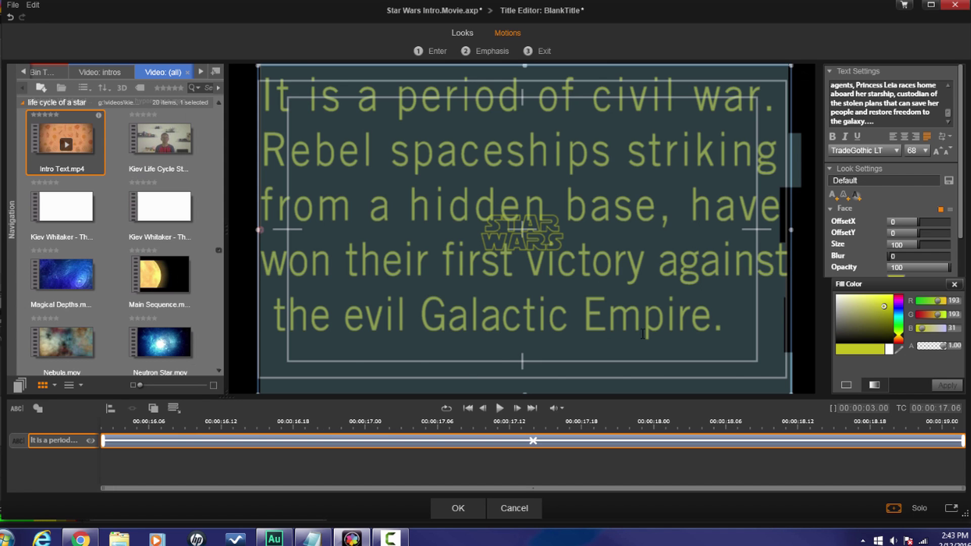
{"action": "left_click", "coordinate": [297, 444]}
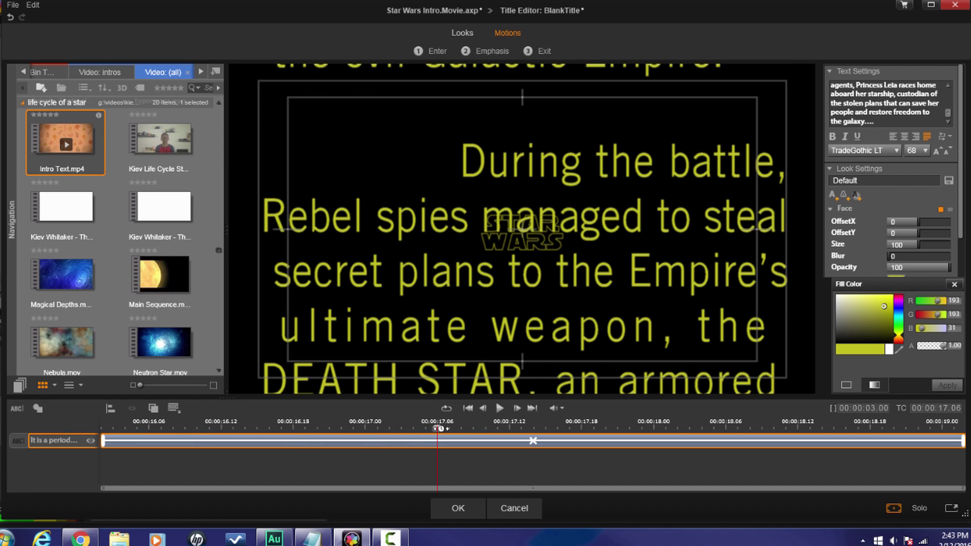
{"action": "left_click_drag", "start_coordinate": [449, 428], "coordinate": [381, 450]}
Enter editing mode on the crawl text and bring its end into view.
{"action": "left_click", "coordinate": [936, 117]}
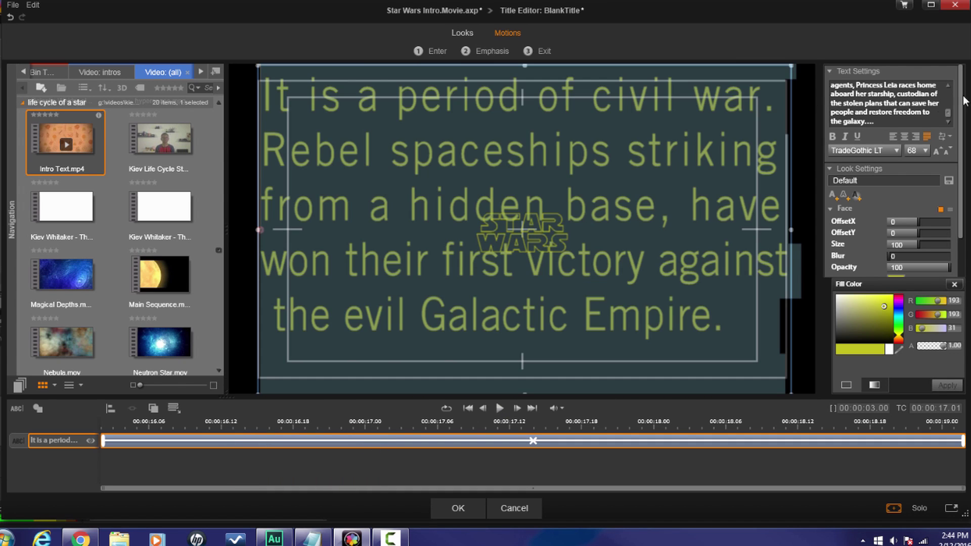
{"action": "left_click", "coordinate": [949, 115]}
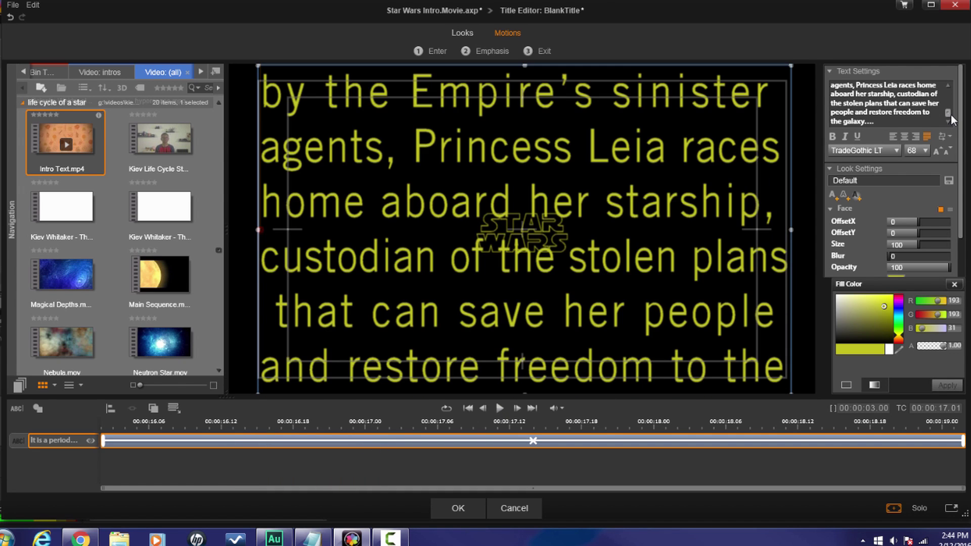
{"action": "left_click_drag", "start_coordinate": [950, 117], "coordinate": [952, 103]}
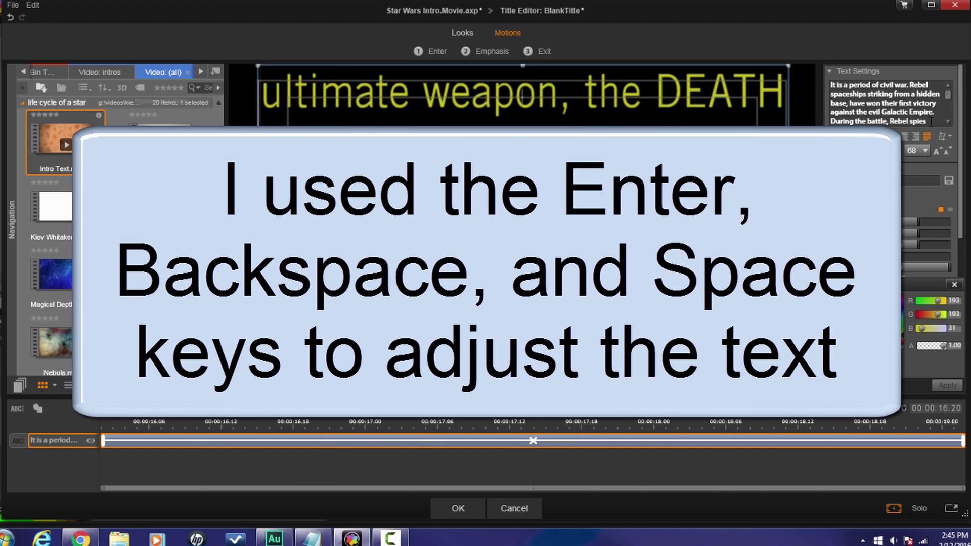
Scroll through the crawl text's box, then deselect it to preview the revised crawl.
{"action": "scroll", "coordinate": [950, 124], "scroll_direction": "down", "scroll_amount": 2}
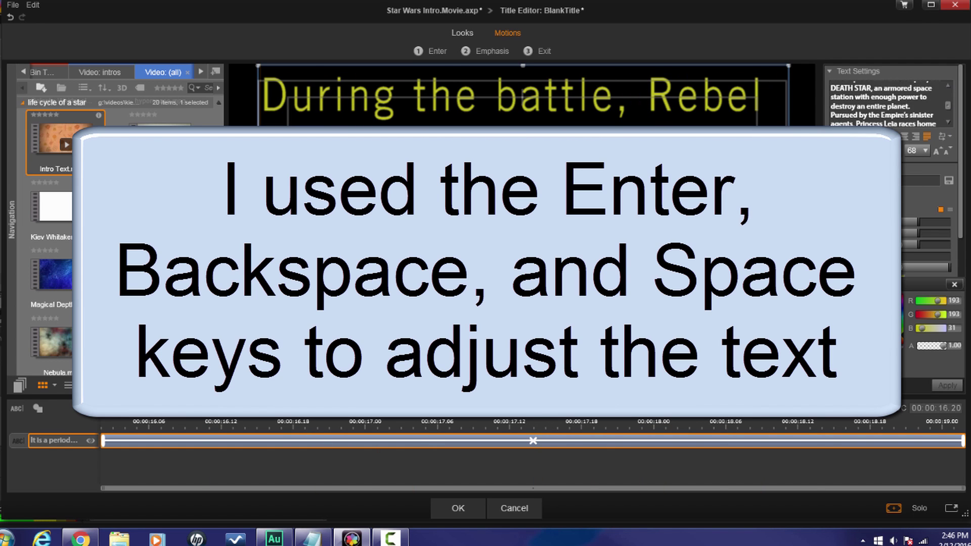
{"action": "scroll", "coordinate": [914, 105], "scroll_direction": "down", "scroll_amount": 2}
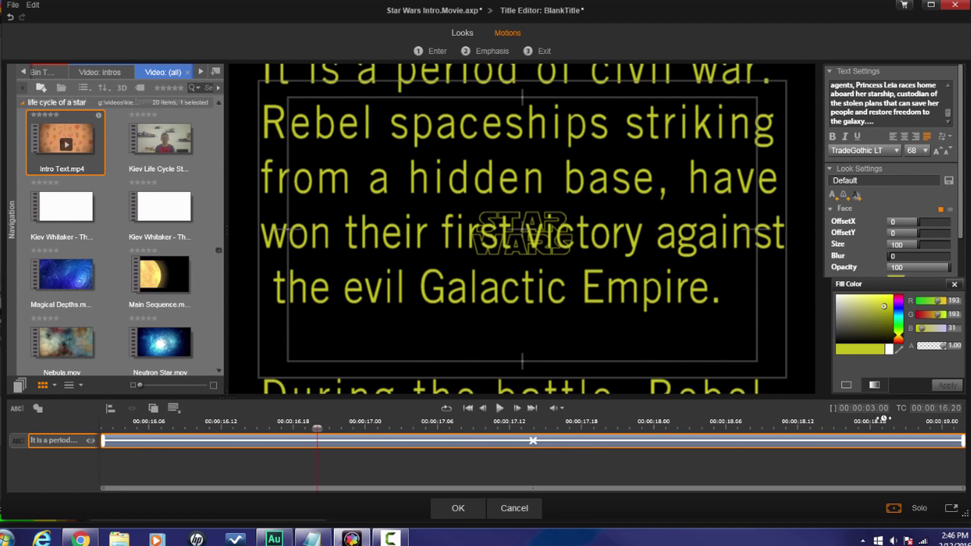
{"action": "left_click", "coordinate": [667, 376]}
{"action": "left_click", "coordinate": [317, 465]}
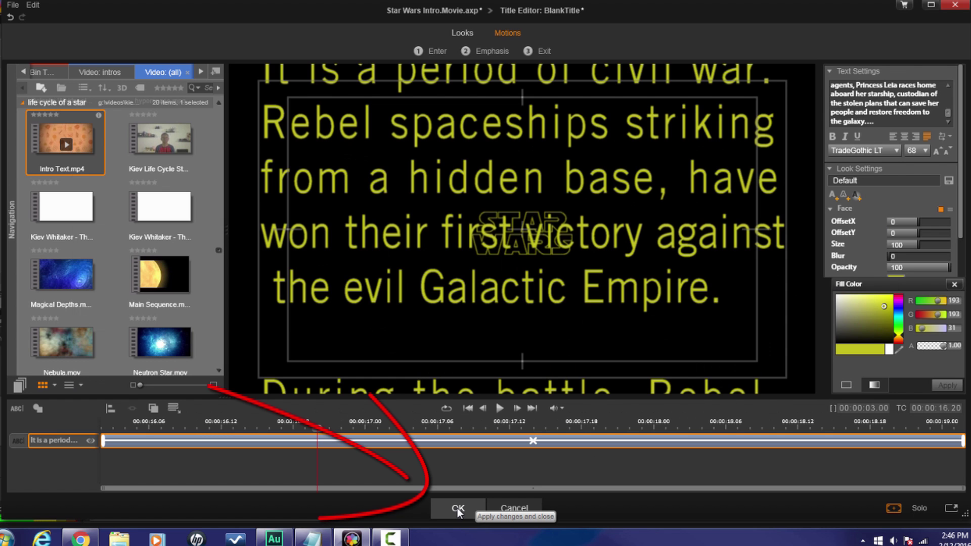
Close the Title Editor and set the crawl title clip's duration to 00:00:47.16.
{"action": "left_click", "coordinate": [458, 509]}
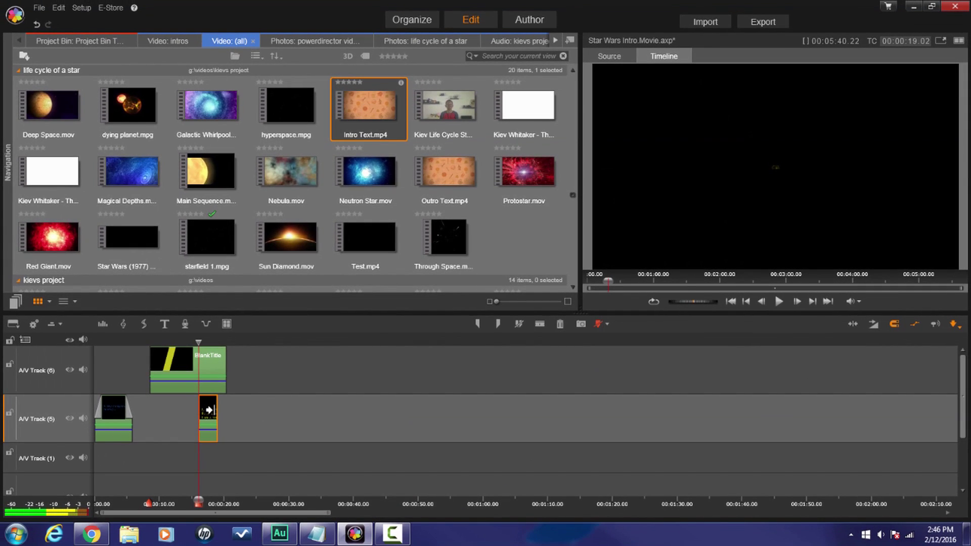
{"action": "right_click", "coordinate": [213, 414]}
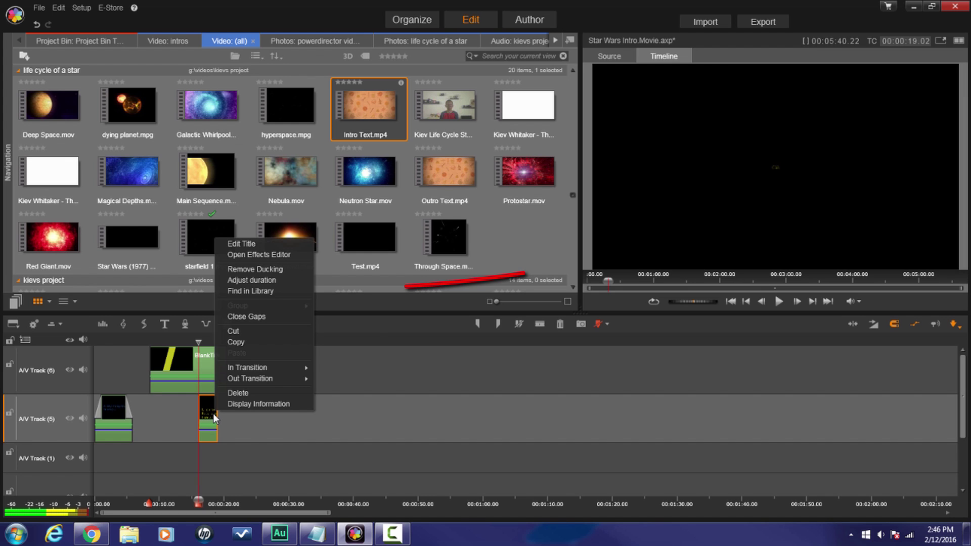
{"action": "left_click", "coordinate": [263, 281]}
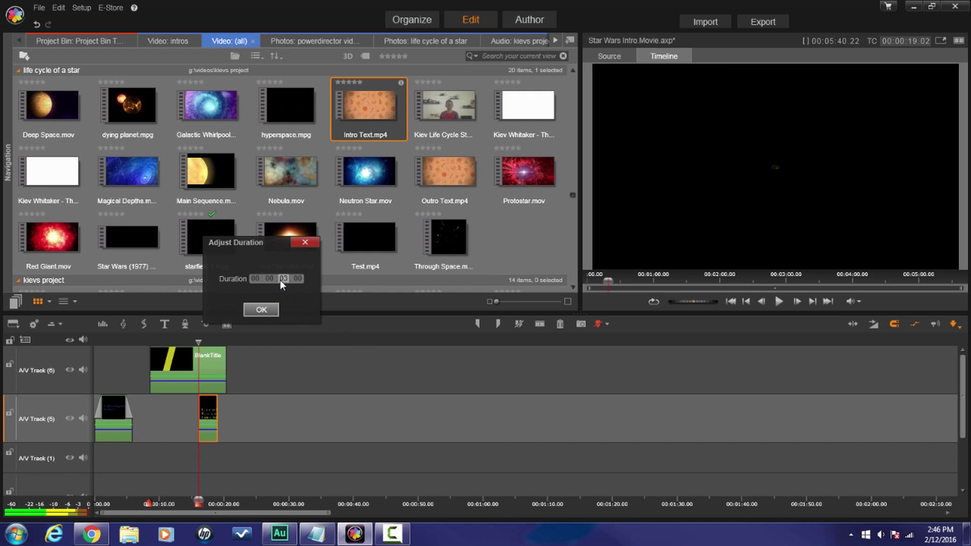
{"action": "key", "text": "Tab"}
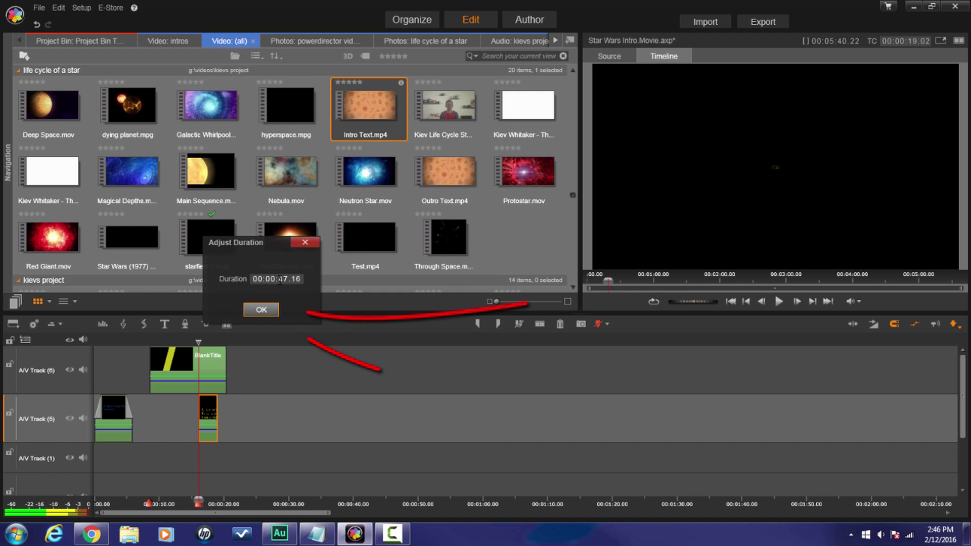
{"action": "left_click", "coordinate": [261, 309]}
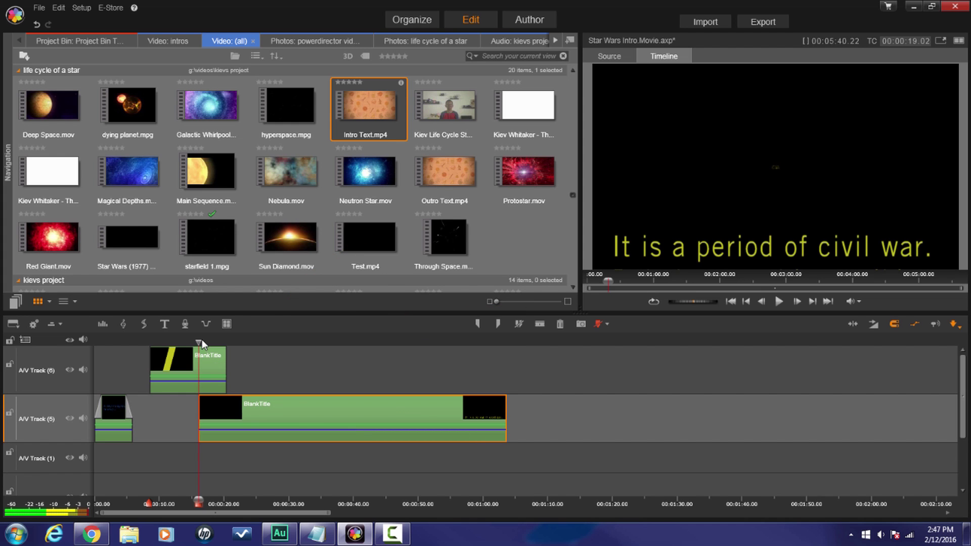
{"action": "left_click_drag", "start_coordinate": [201, 341], "coordinate": [193, 390]}
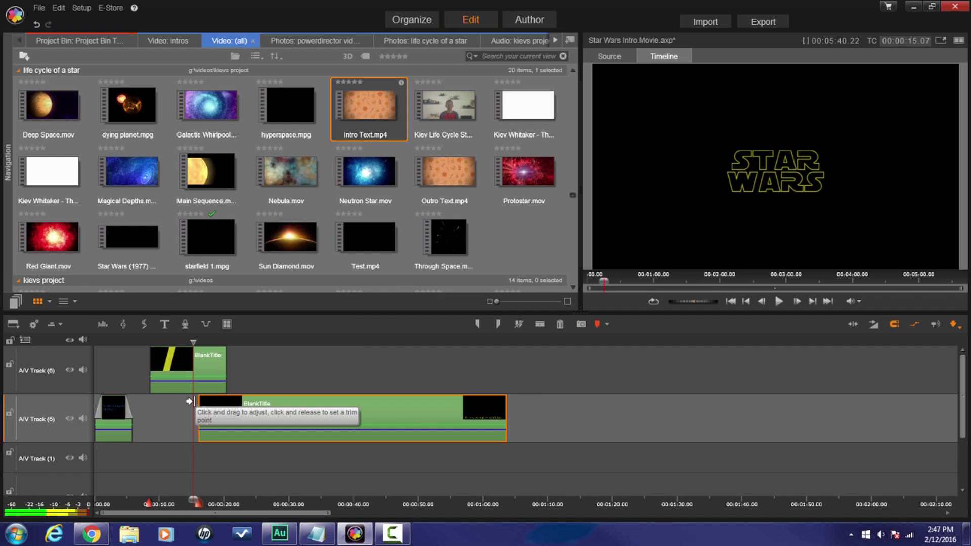
Open the Effects Editor for the crawl BlankTitle clip.
{"action": "left_click", "coordinate": [309, 415]}
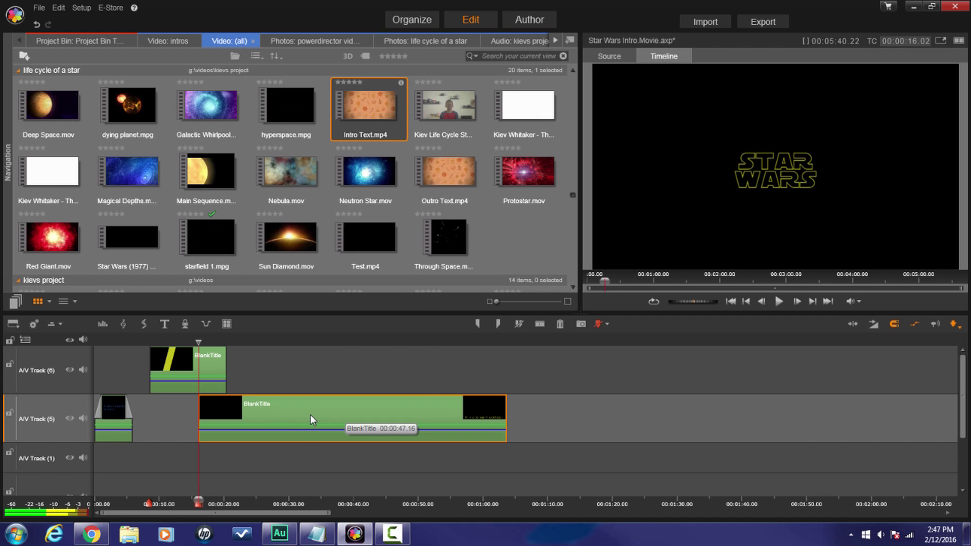
{"action": "right_click", "coordinate": [311, 415]}
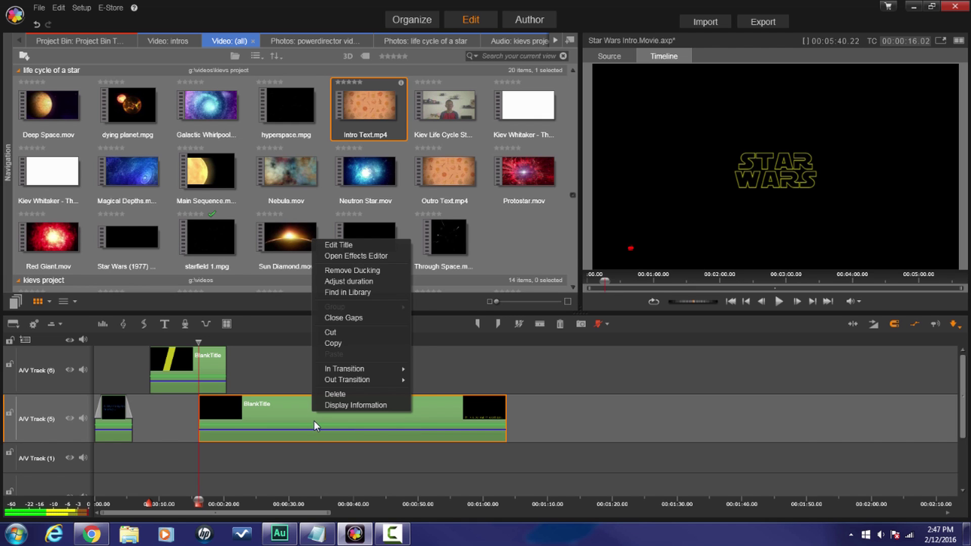
{"action": "left_click", "coordinate": [354, 257]}
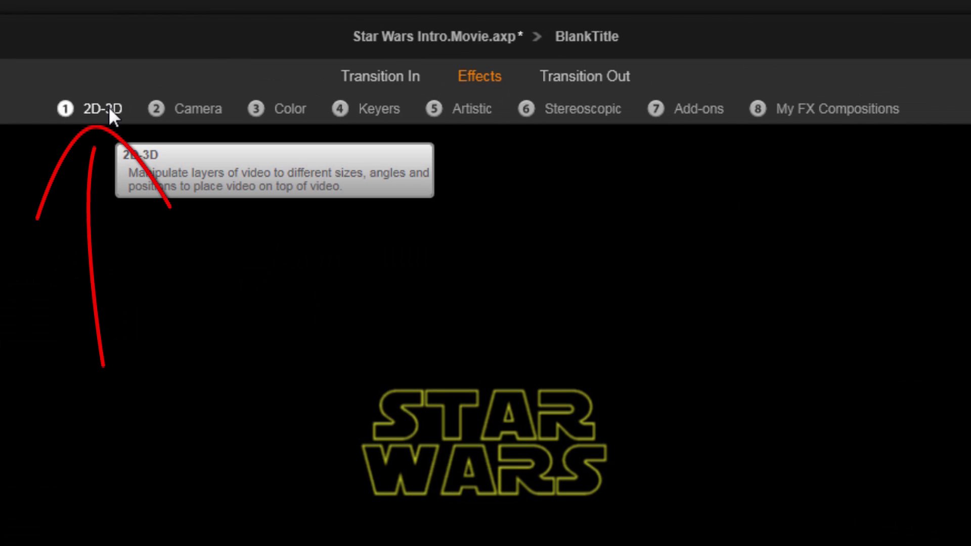
Add the 2D-3D 3D Editor CPU effect, move to 00:00:36.10, and choose No Preset.
{"action": "left_click", "coordinate": [110, 108]}
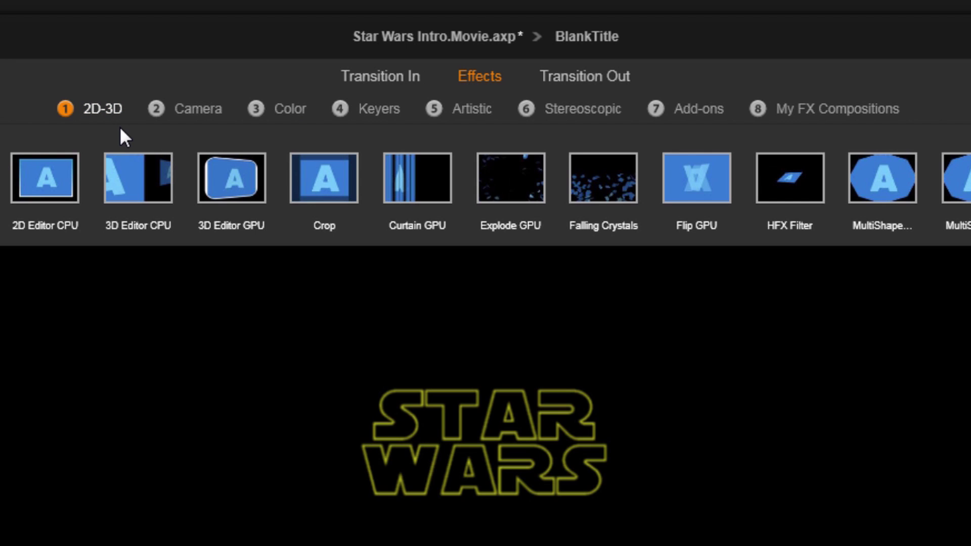
{"action": "left_click", "coordinate": [151, 190]}
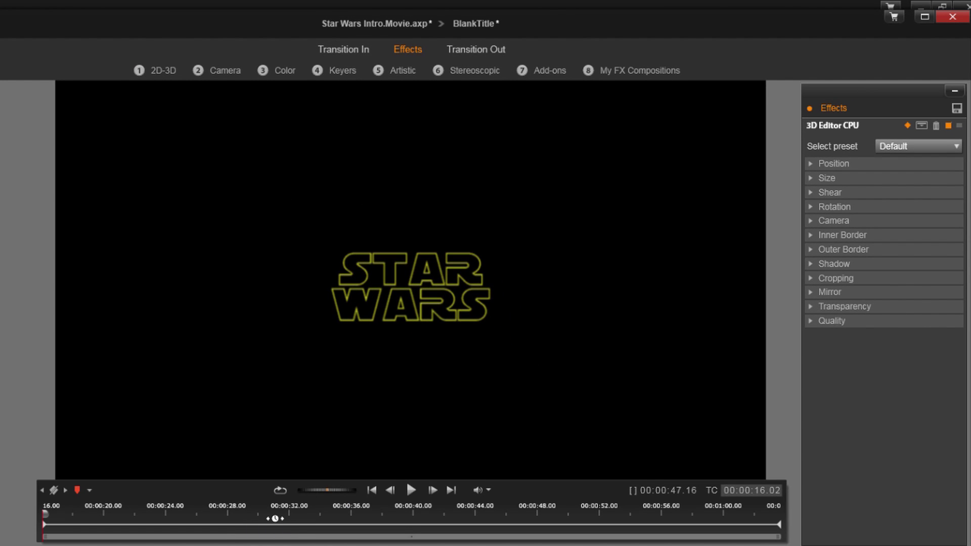
{"action": "left_click", "coordinate": [268, 513]}
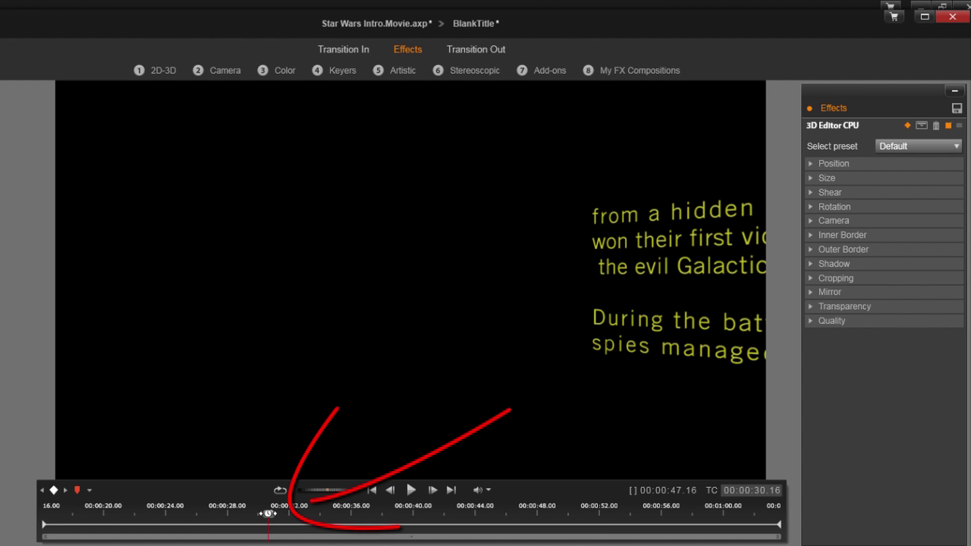
{"action": "left_click", "coordinate": [357, 514]}
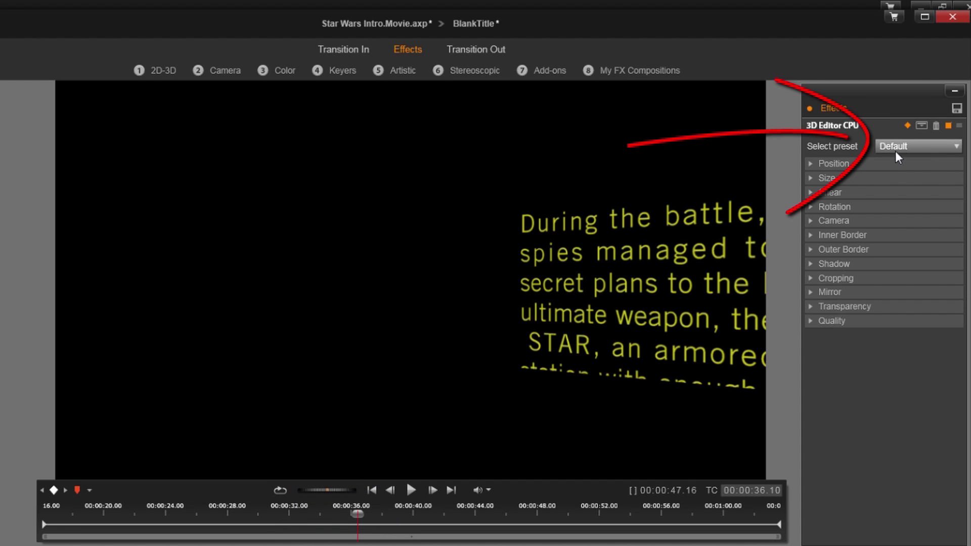
{"action": "left_click", "coordinate": [957, 151]}
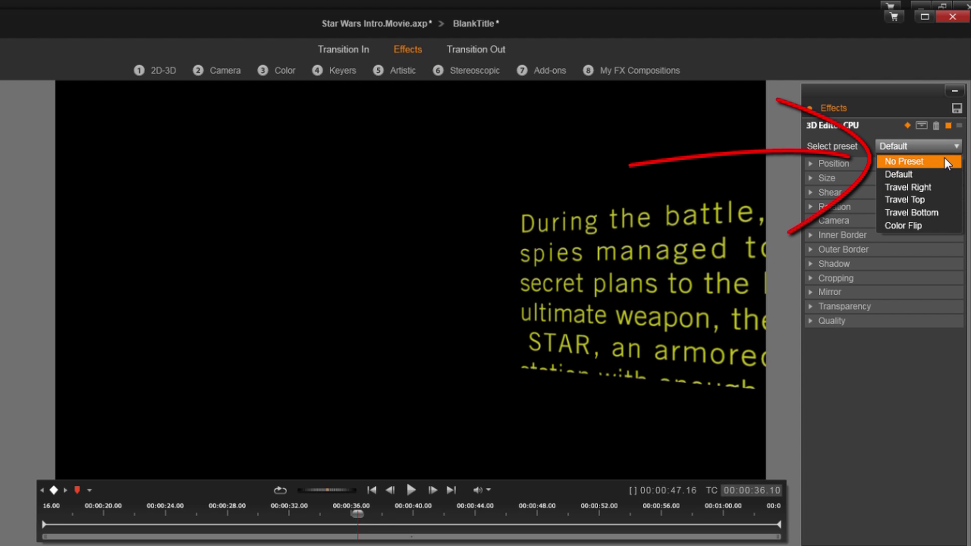
{"action": "left_click", "coordinate": [947, 162]}
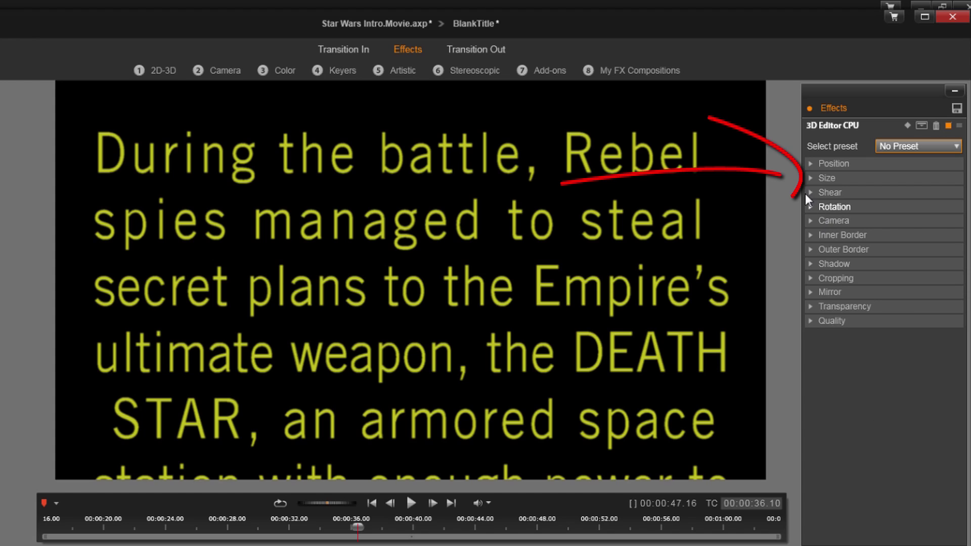
Unlink width and height, then set the crawl's Height to 219 with Width at 100.
{"action": "left_click", "coordinate": [811, 179]}
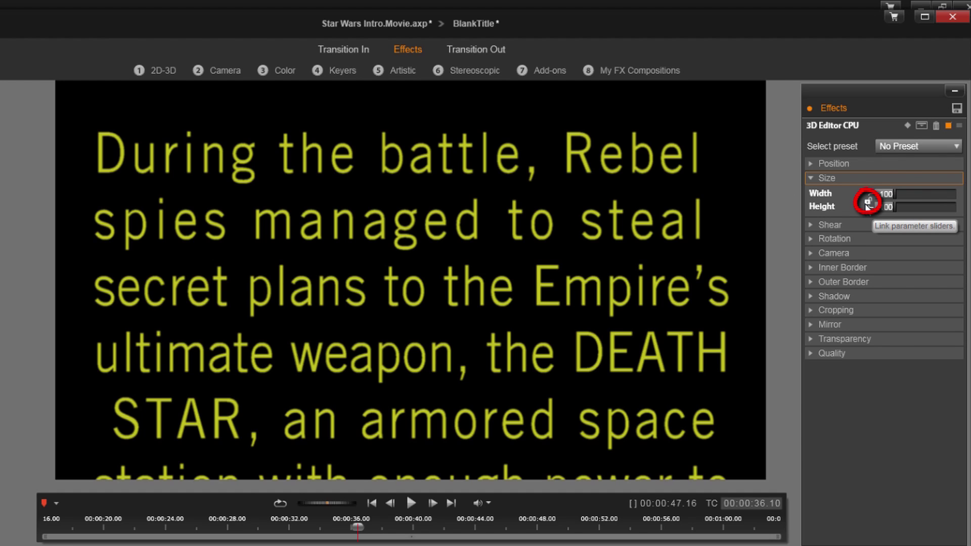
{"action": "left_click", "coordinate": [868, 203]}
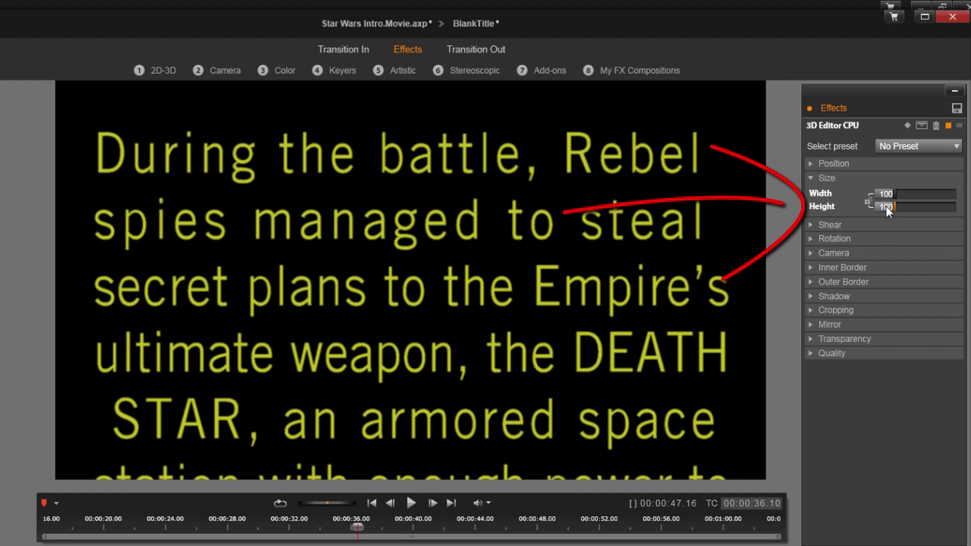
{"action": "type", "text": "219"}
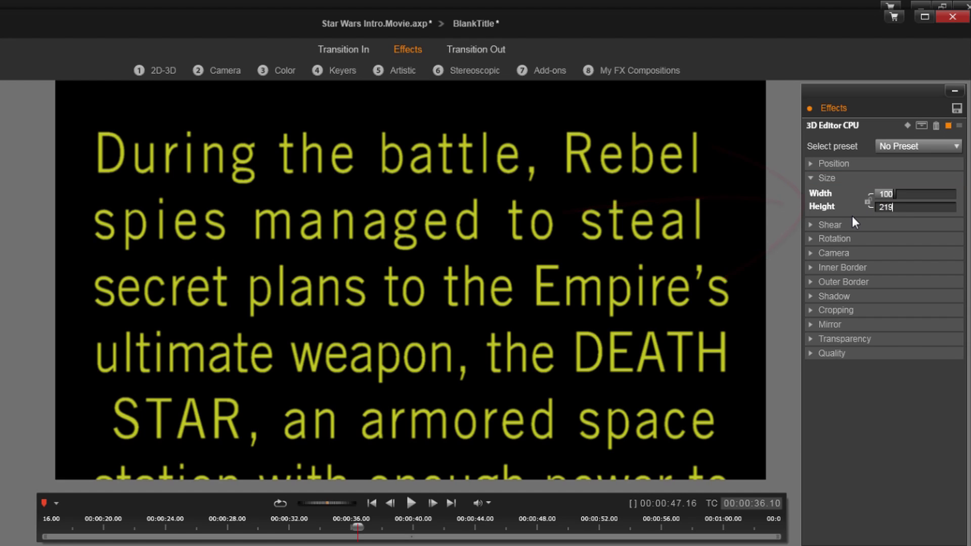
{"action": "key", "text": "Return"}
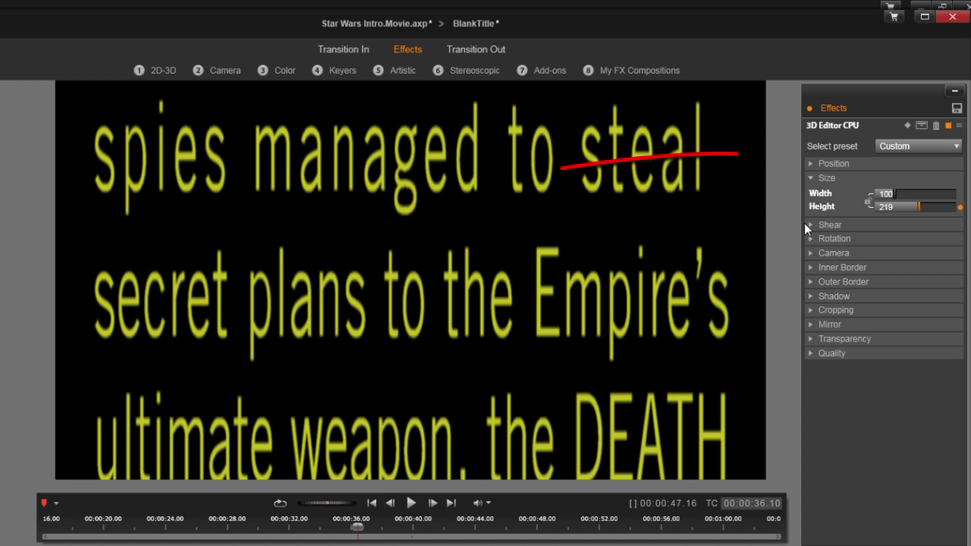
Set the 3D effect's Position Z to 34.5 and Position Y to 19.5.
{"action": "left_click", "coordinate": [811, 167]}
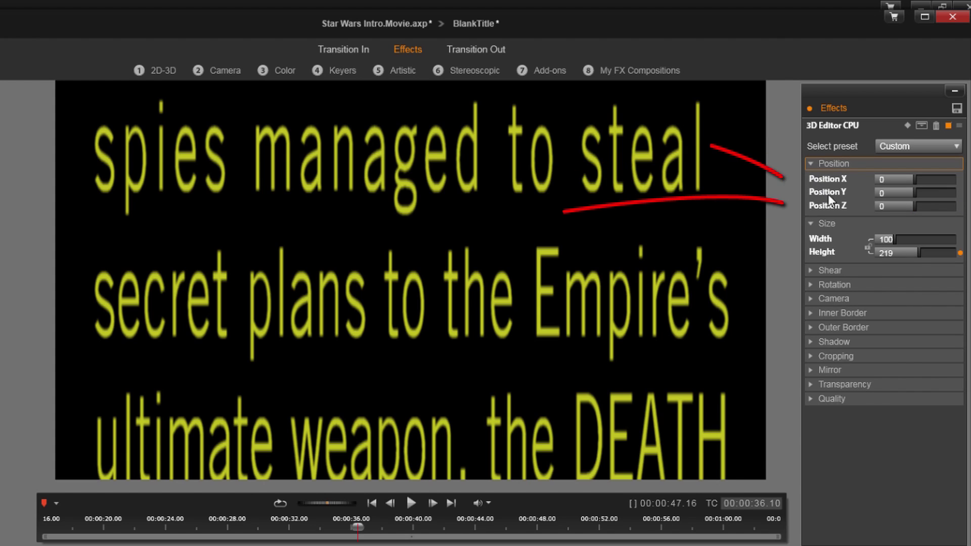
{"action": "left_click", "coordinate": [881, 206]}
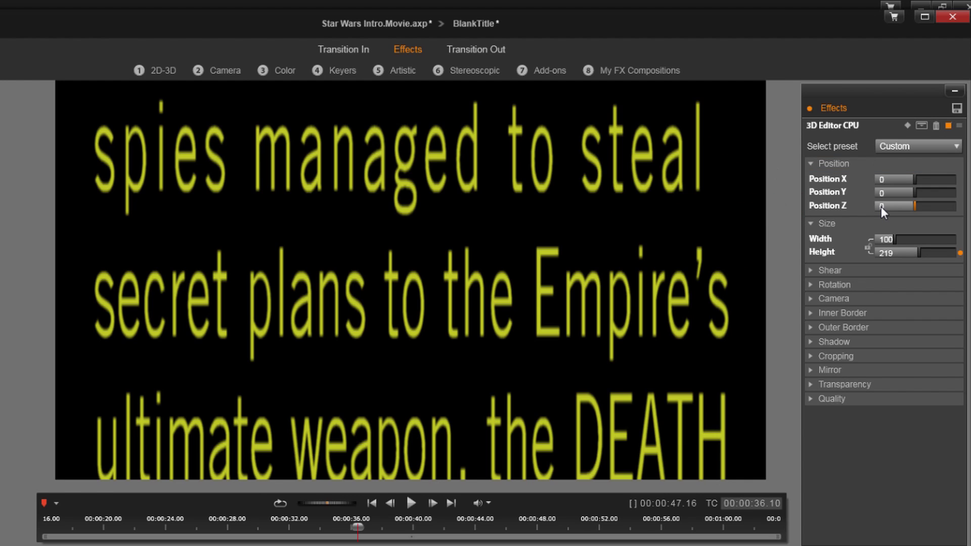
{"action": "left_click", "coordinate": [881, 207]}
{"action": "key", "text": "Return"}
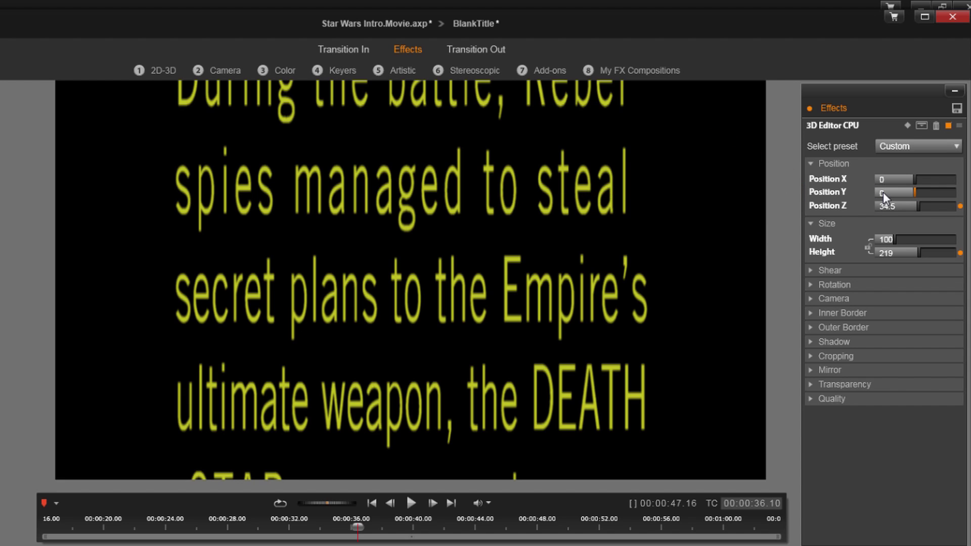
{"action": "left_click", "coordinate": [883, 192]}
{"action": "key", "text": "Return"}
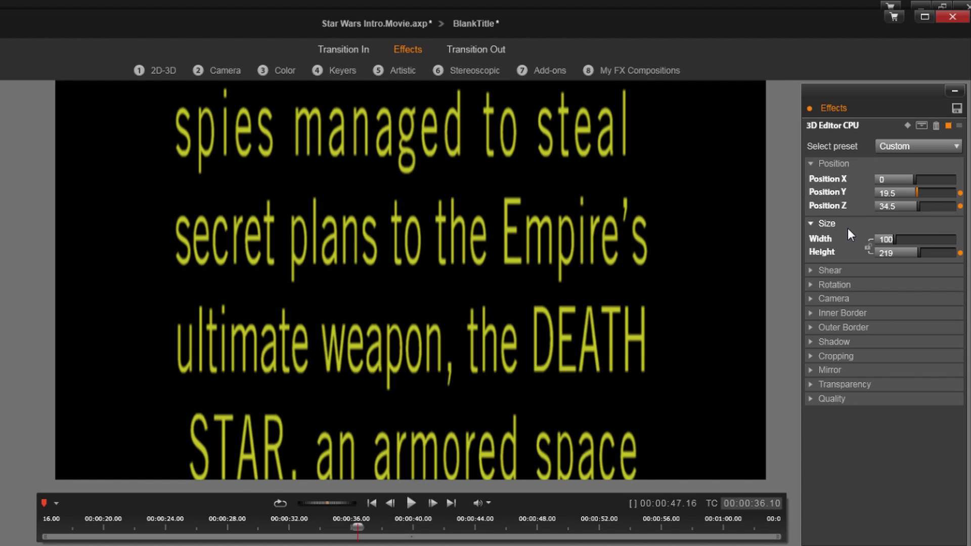
Set Rotation X to -55 to tilt the crawl text back in perspective.
{"action": "left_click", "coordinate": [810, 285]}
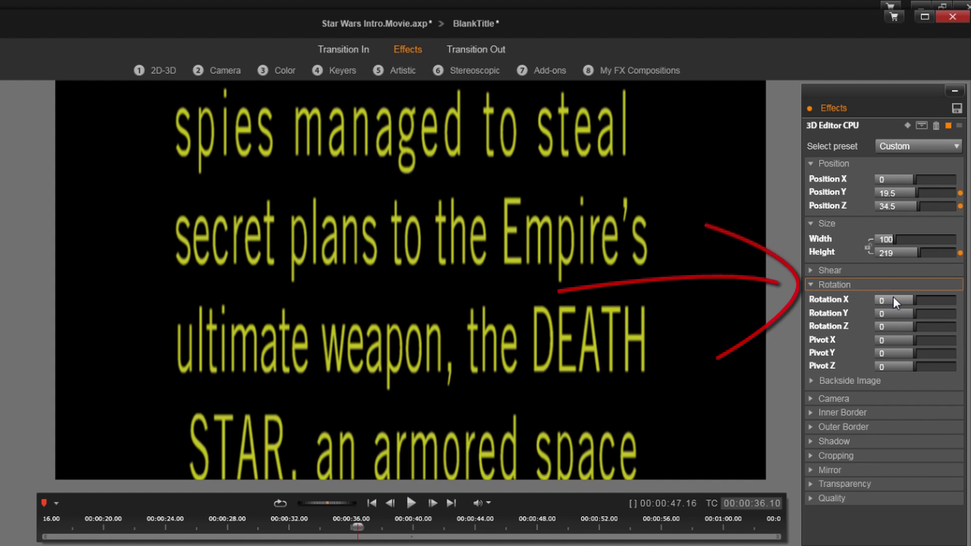
{"action": "left_click", "coordinate": [893, 299]}
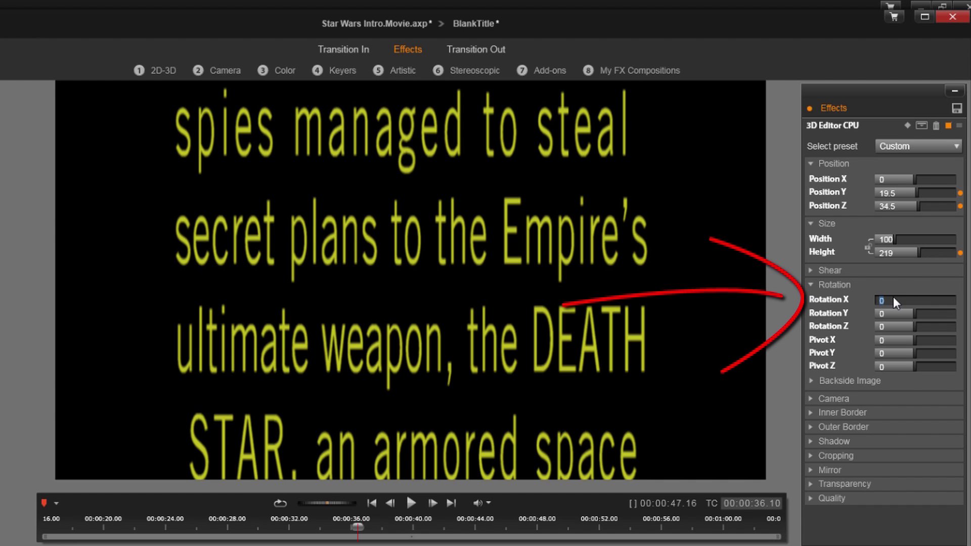
{"action": "type", "text": "-55"}
{"action": "key", "text": "Return"}
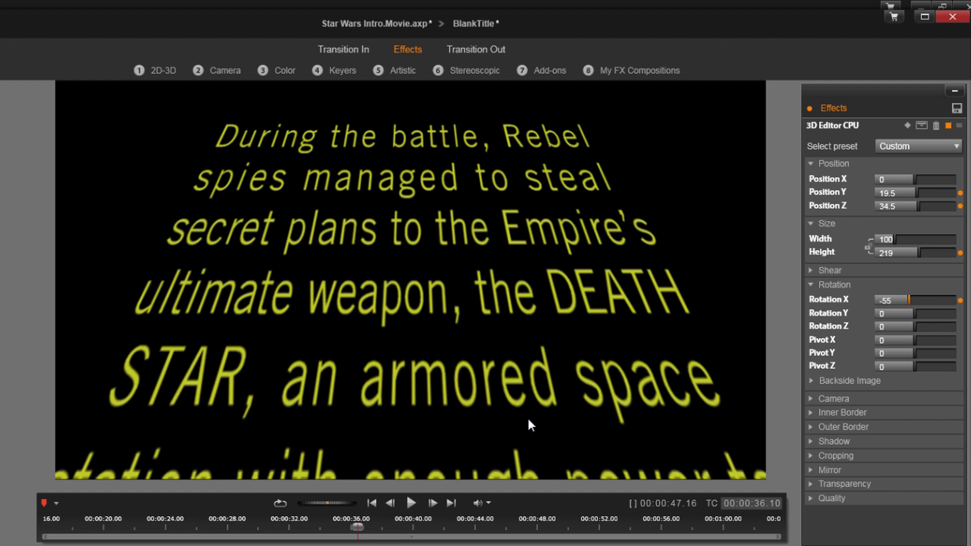
Scrub through the tilted crawl to check it, then apply the effect.
{"action": "left_click_drag", "start_coordinate": [357, 527], "coordinate": [499, 528]}
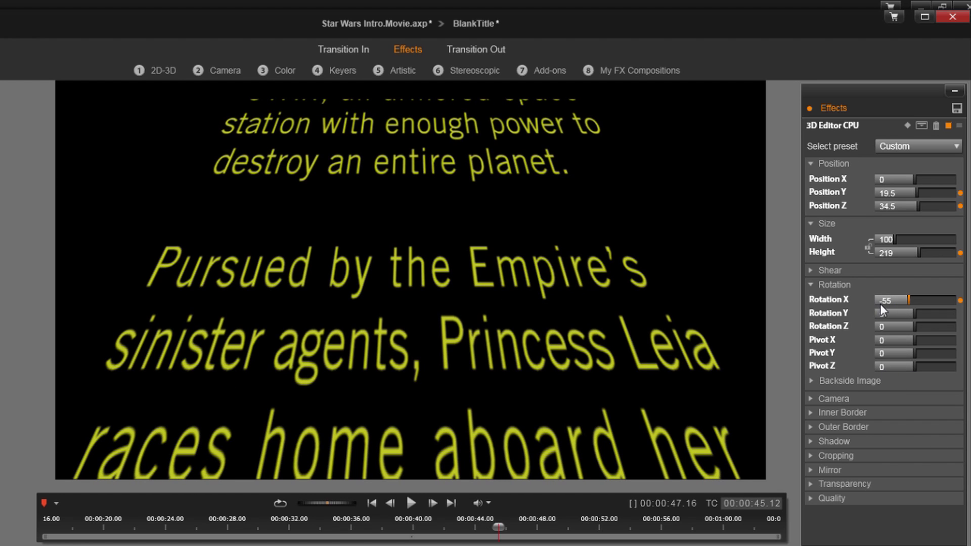
{"action": "left_click_drag", "start_coordinate": [499, 539], "coordinate": [320, 520]}
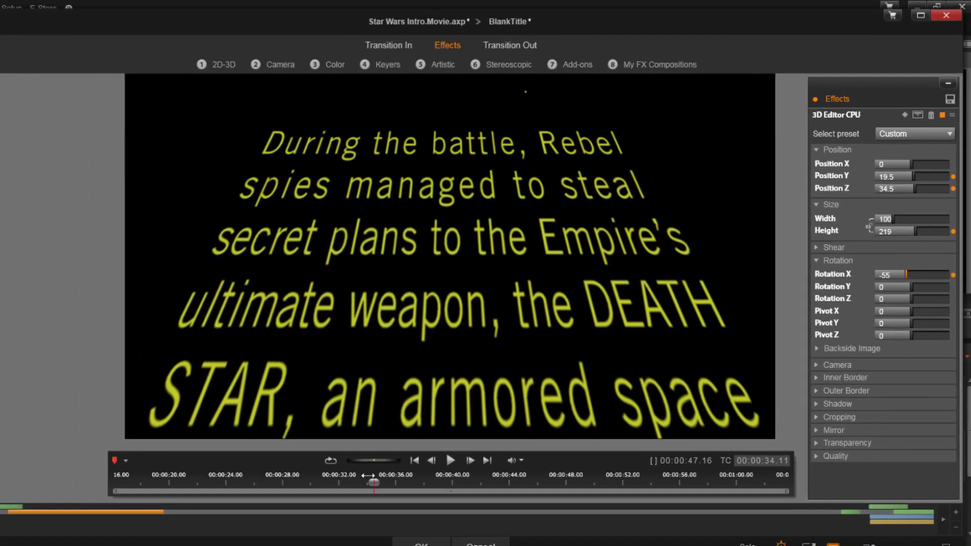
{"action": "left_click_drag", "start_coordinate": [368, 476], "coordinate": [97, 484]}
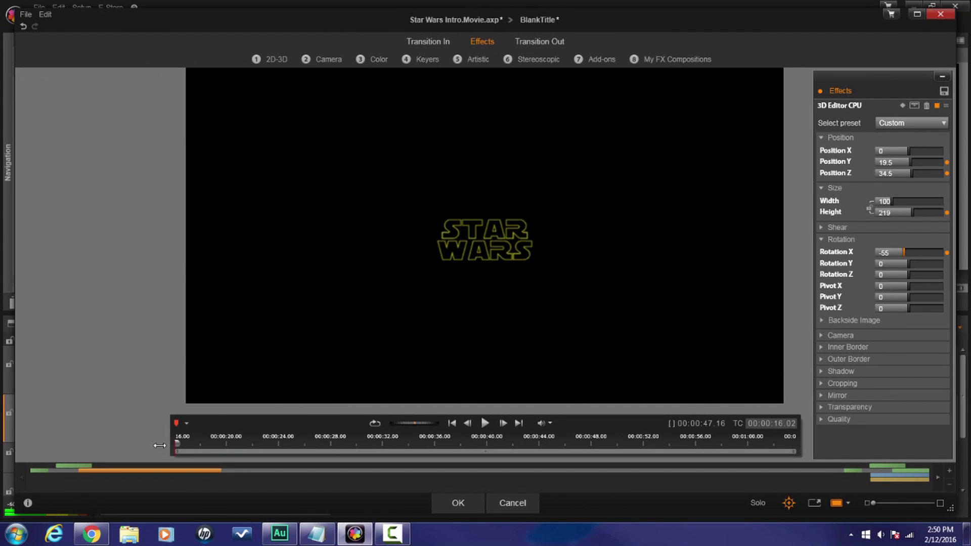
{"action": "left_click", "coordinate": [458, 504]}
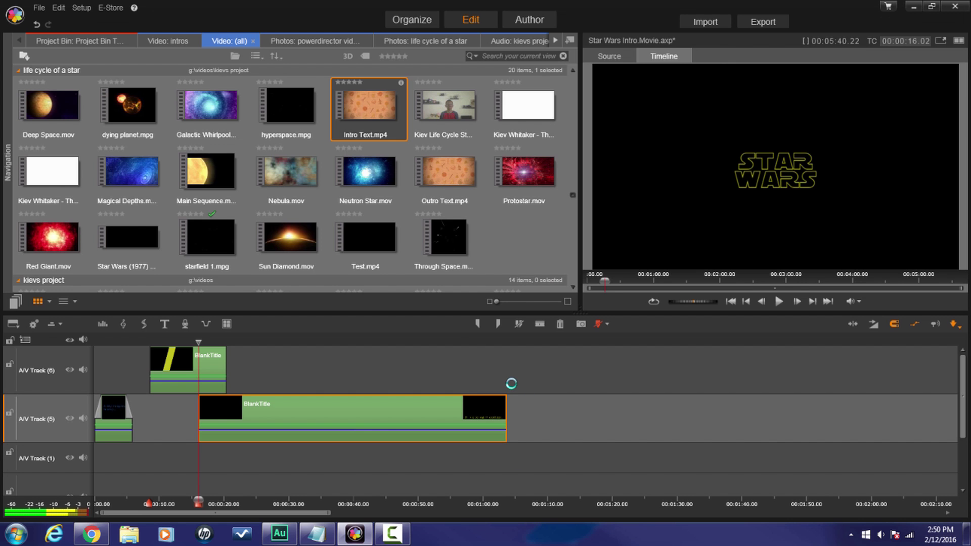